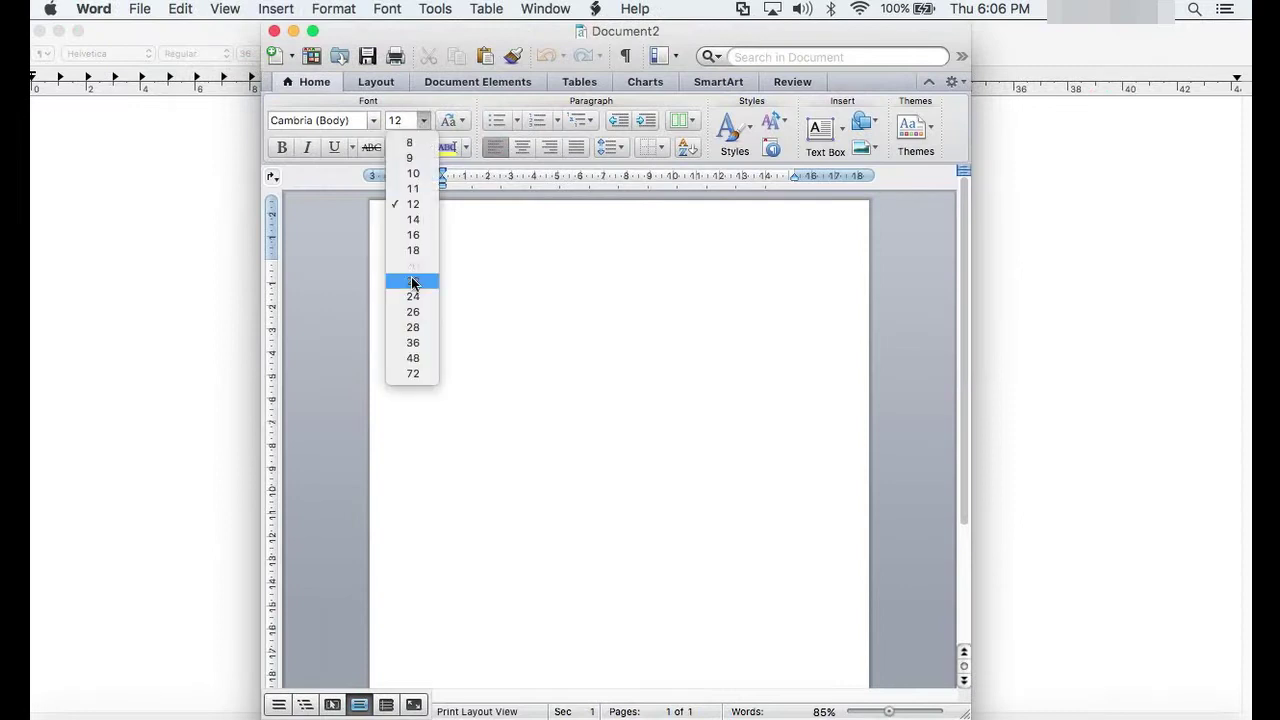
Step: Write 'Test DOC 1' in 26-point text and save it as TestDocument in the TestDOC folder
{"action": "left_click", "coordinate": [413, 312]}
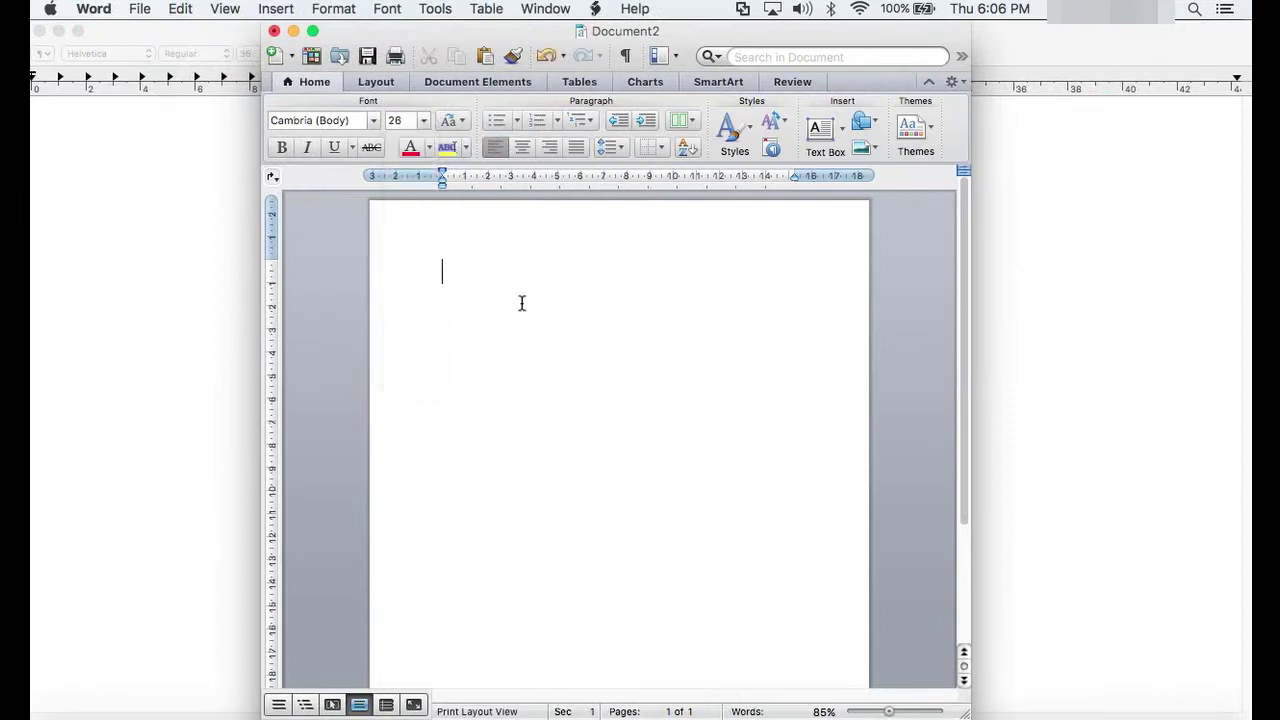
{"action": "type", "text": "Test D"}
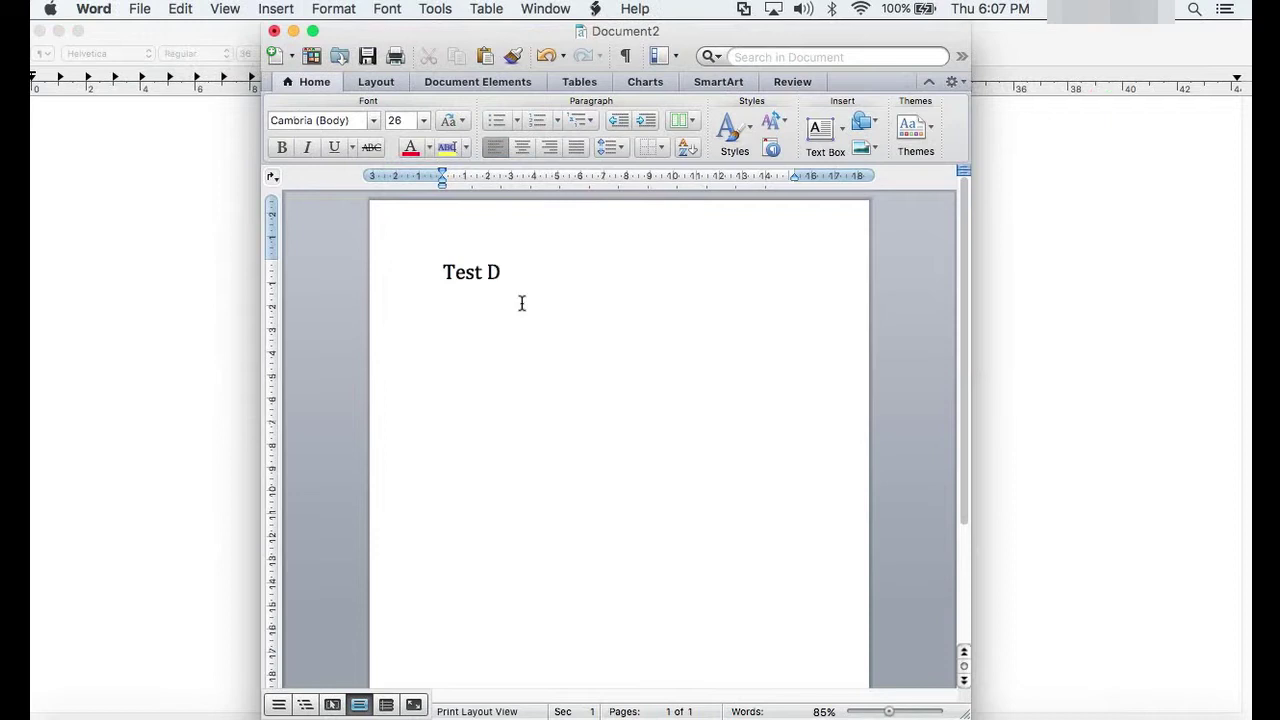
{"action": "type", "text": "OC 1"}
{"action": "left_click", "coordinate": [367, 58]}
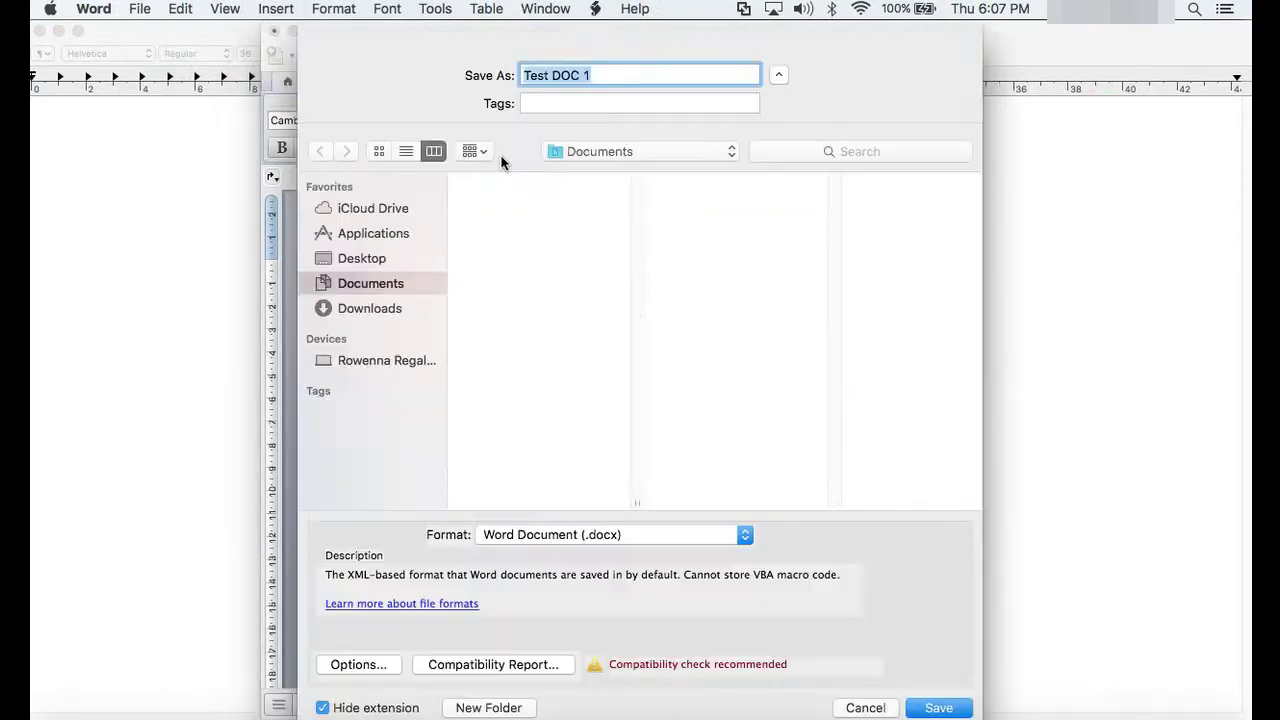
{"action": "type", "text": "Test D"}
{"action": "key", "text": "BackSpace"}
{"action": "key", "text": "BackSpace"}
{"action": "type", "text": "D"}
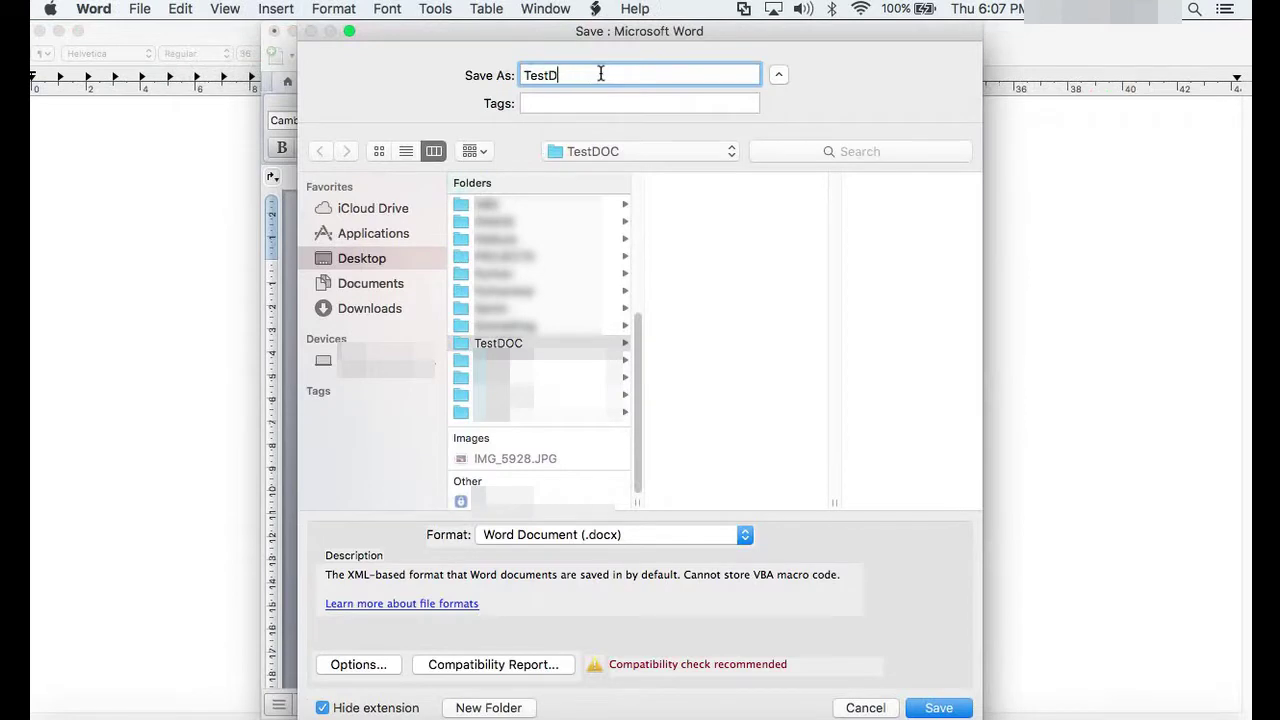
{"action": "type", "text": "ocument"}
{"action": "left_click", "coordinate": [944, 709]}
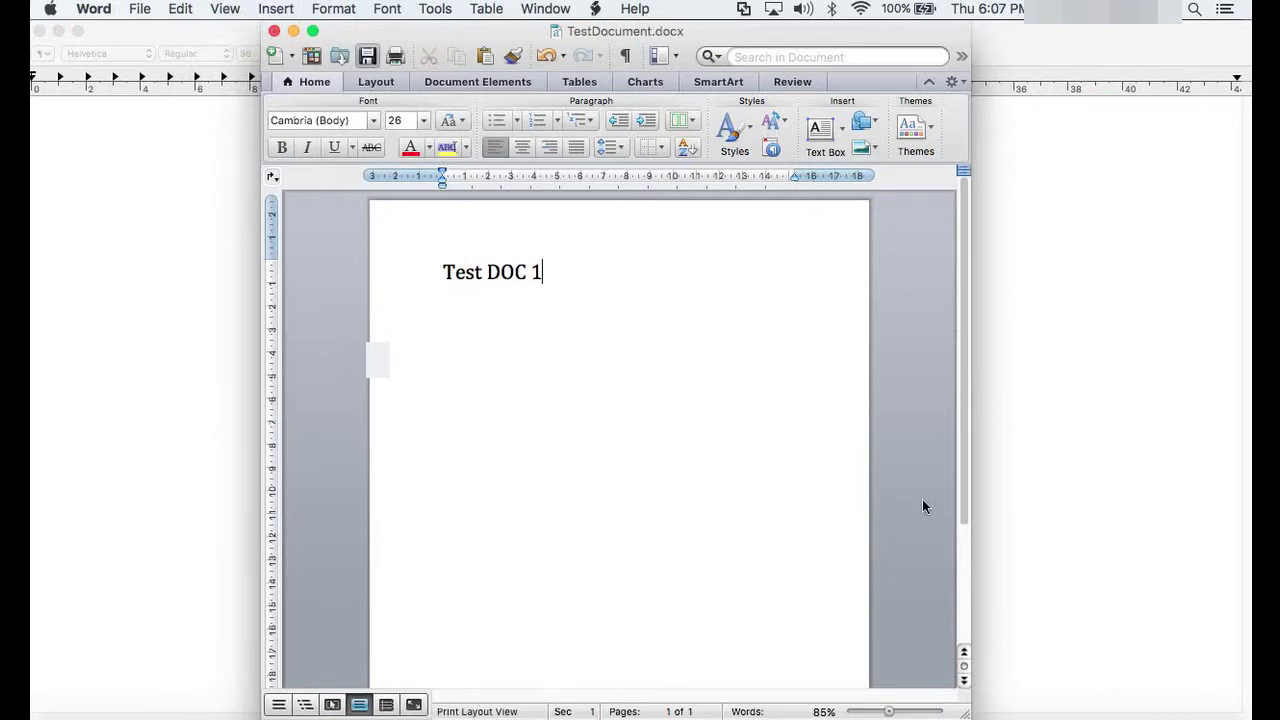
Step: Close the document and reopen TestDocument from the TestDOC folder
{"action": "key", "text": "super+w"}
{"action": "left_click", "coordinate": [564, 163]}
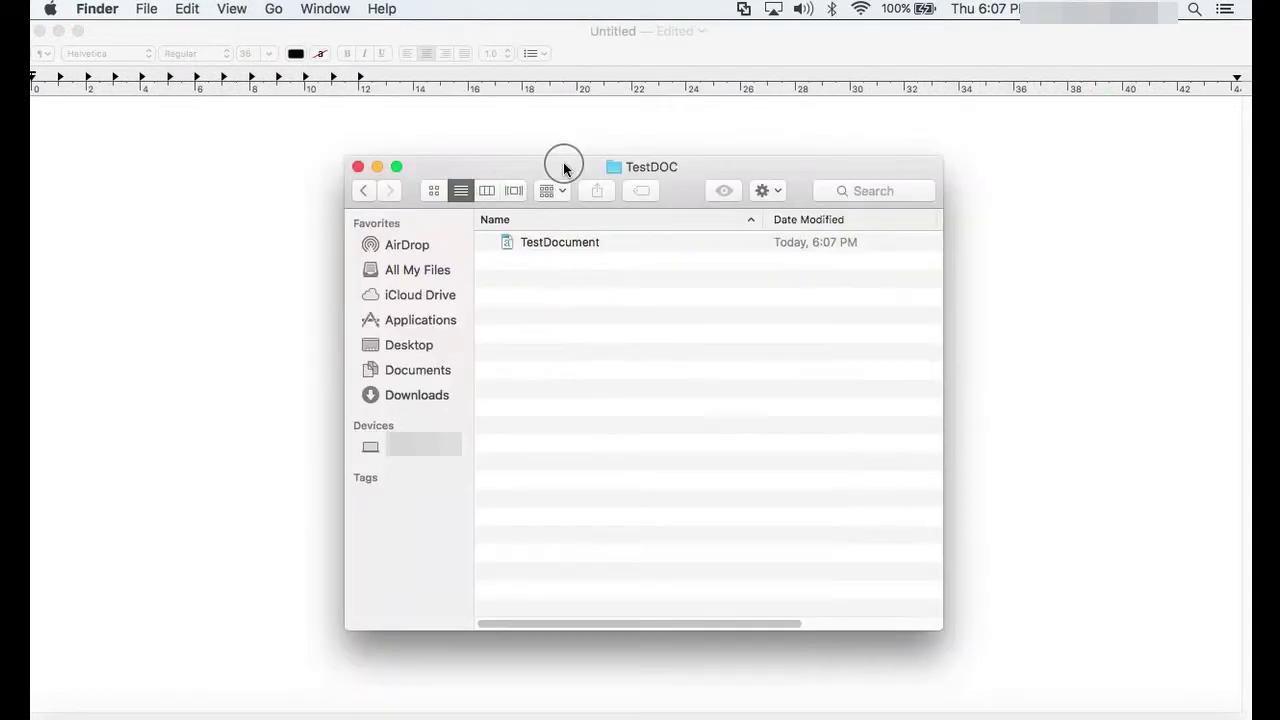
{"action": "double_click", "coordinate": [565, 243]}
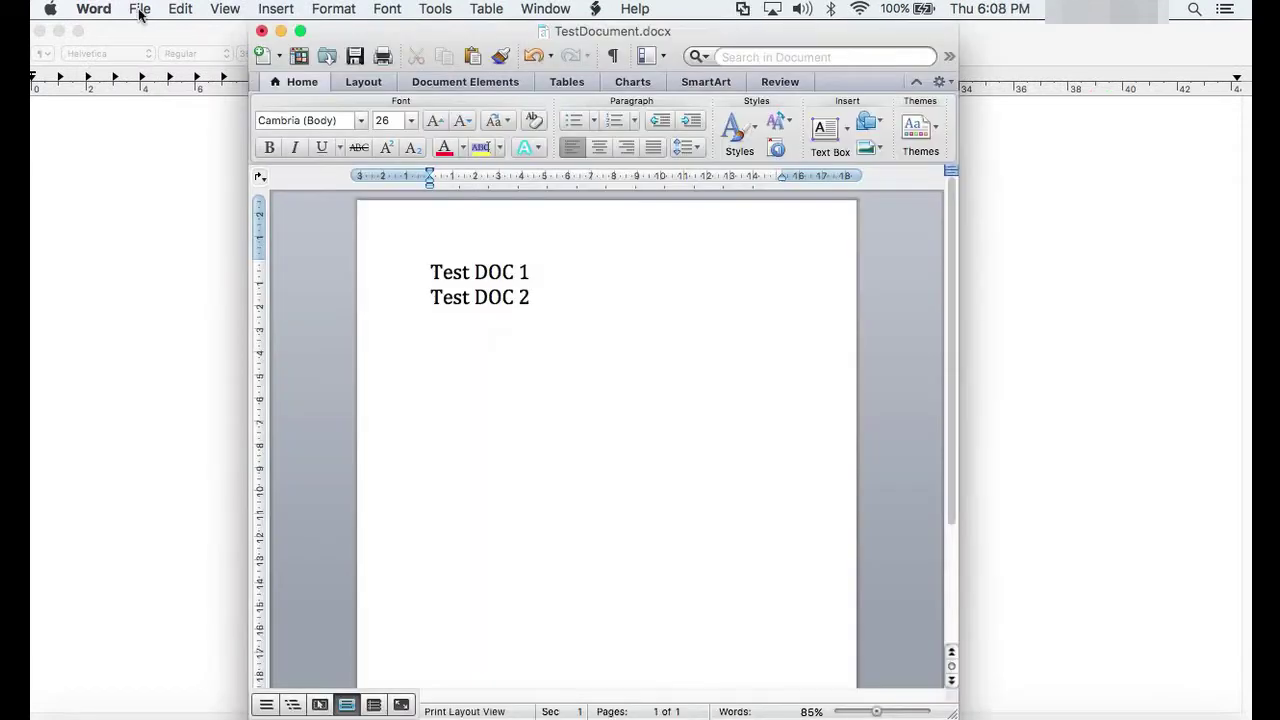
Step: Set and confirm a password to open TestDocument in Word's Security preferences
{"action": "left_click", "coordinate": [94, 9]}
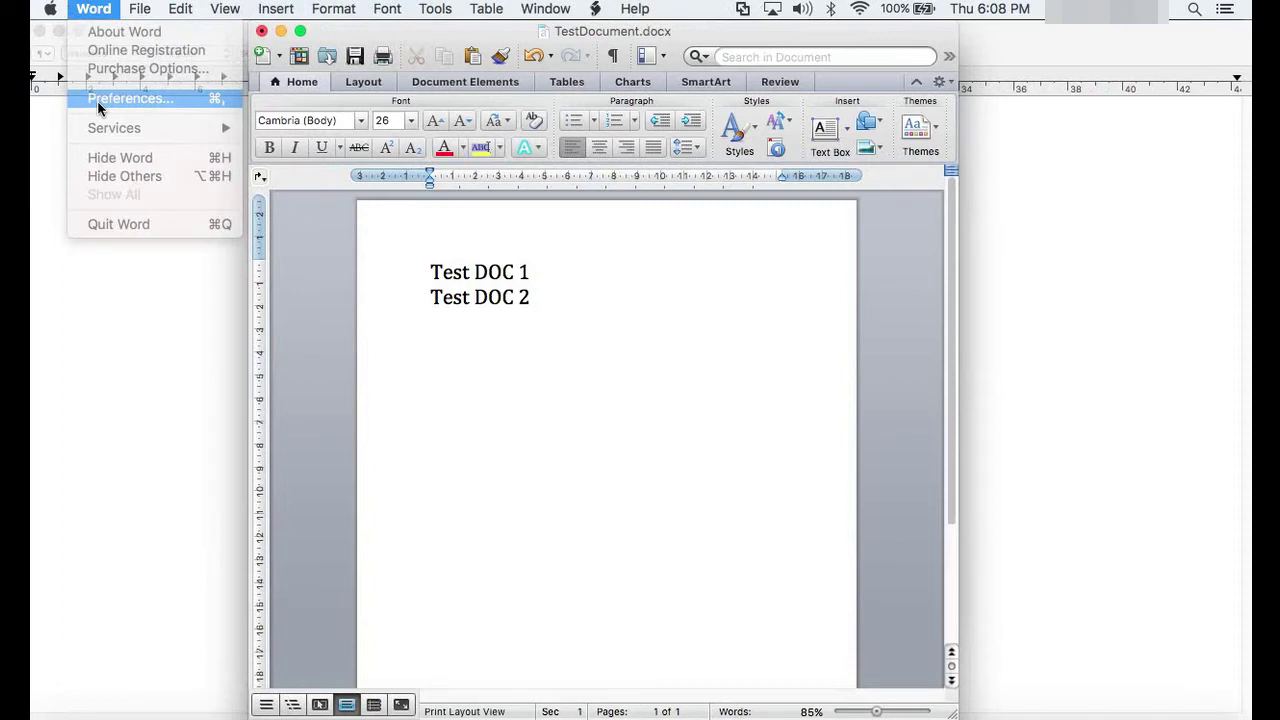
{"action": "left_click", "coordinate": [100, 99]}
{"action": "left_click", "coordinate": [525, 480]}
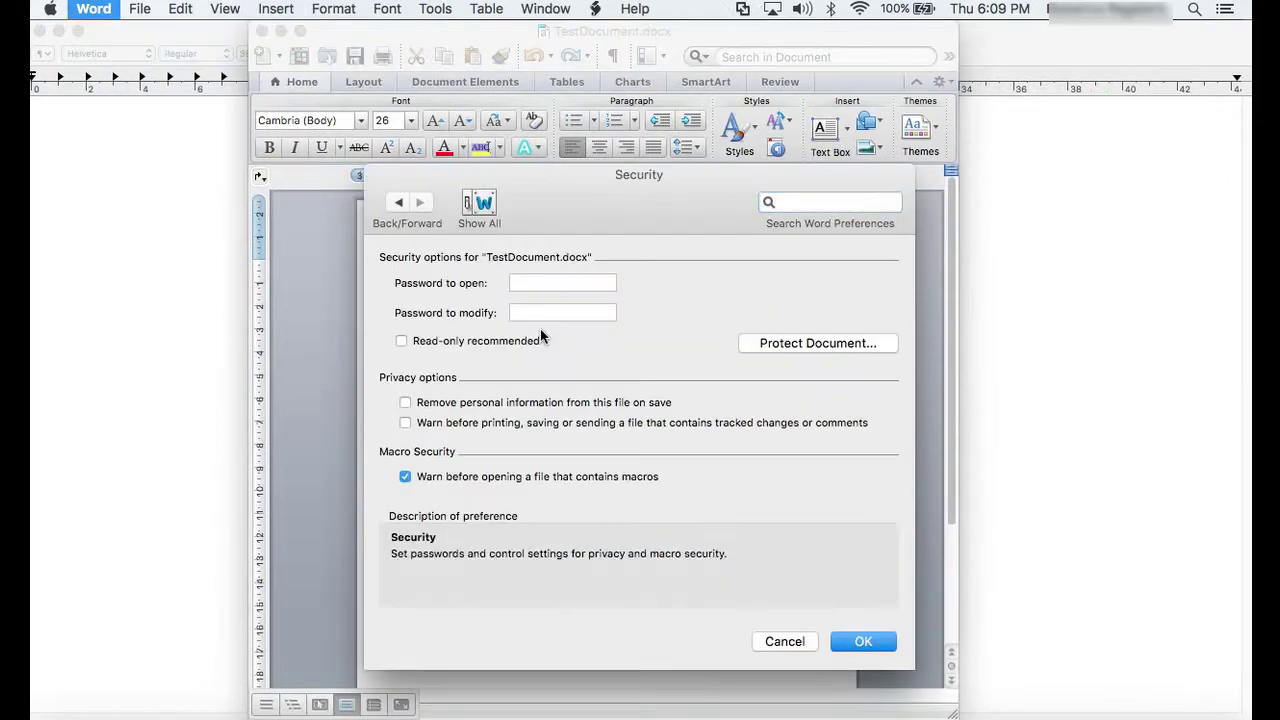
{"action": "left_click", "coordinate": [525, 284]}
{"action": "type", "text": "••••••••••"}
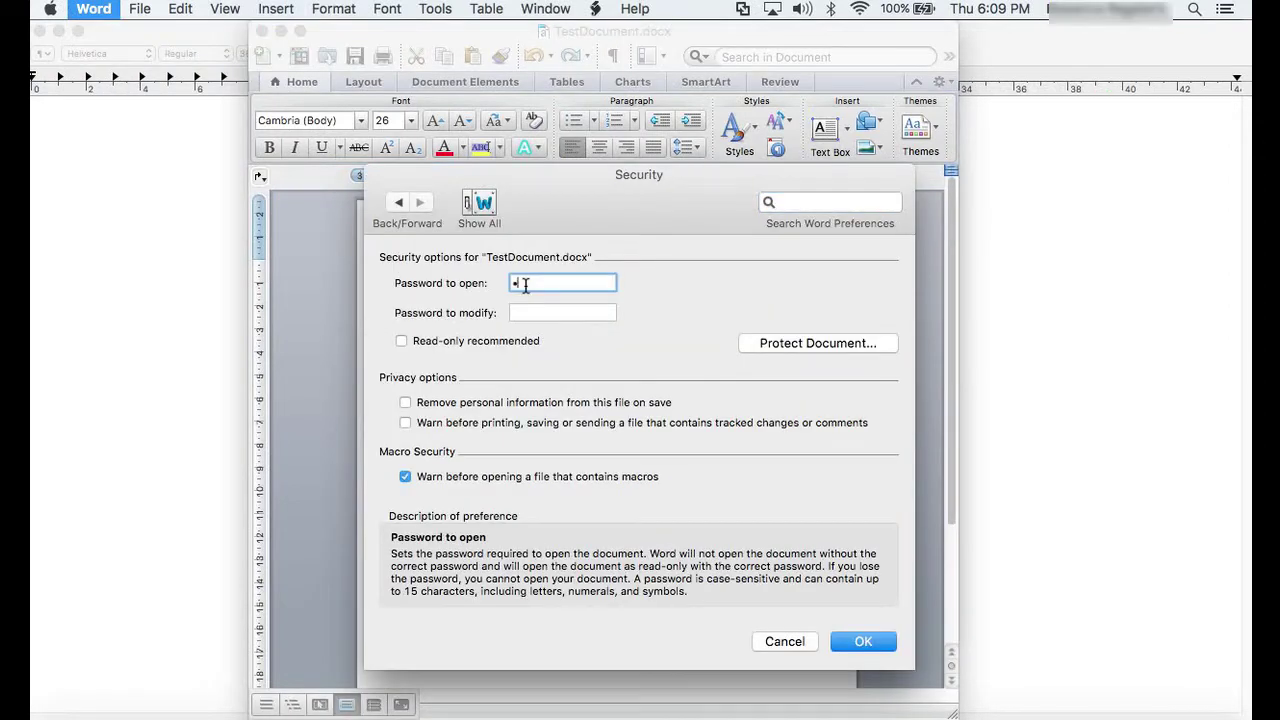
{"action": "type", "text": "•••"}
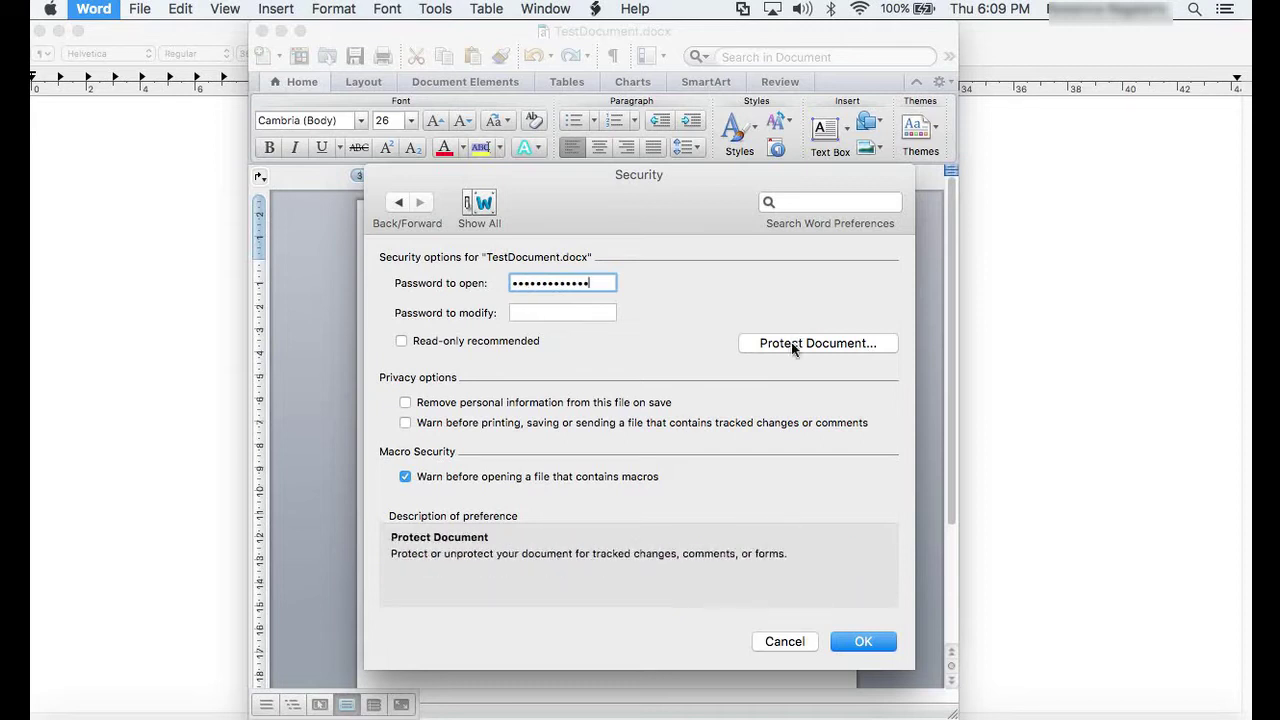
{"action": "left_click", "coordinate": [851, 643]}
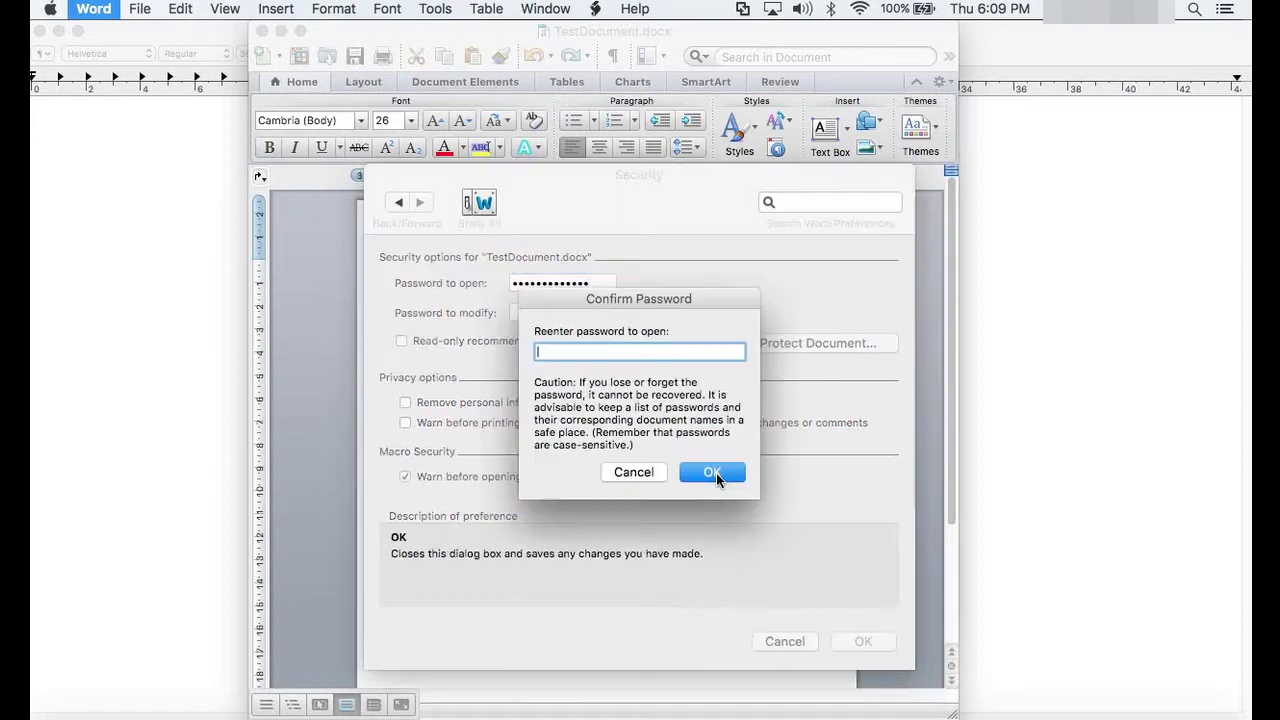
{"action": "type", "text": "•••••••••••••"}
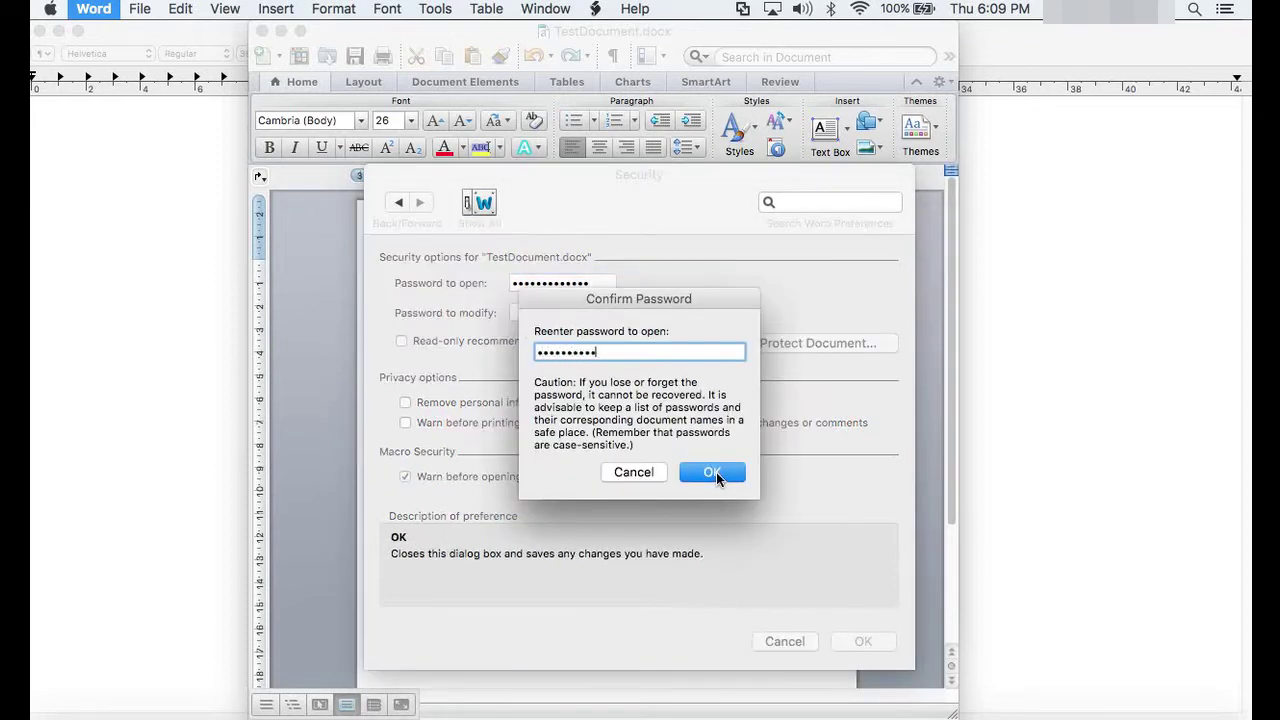
{"action": "left_click", "coordinate": [709, 474]}
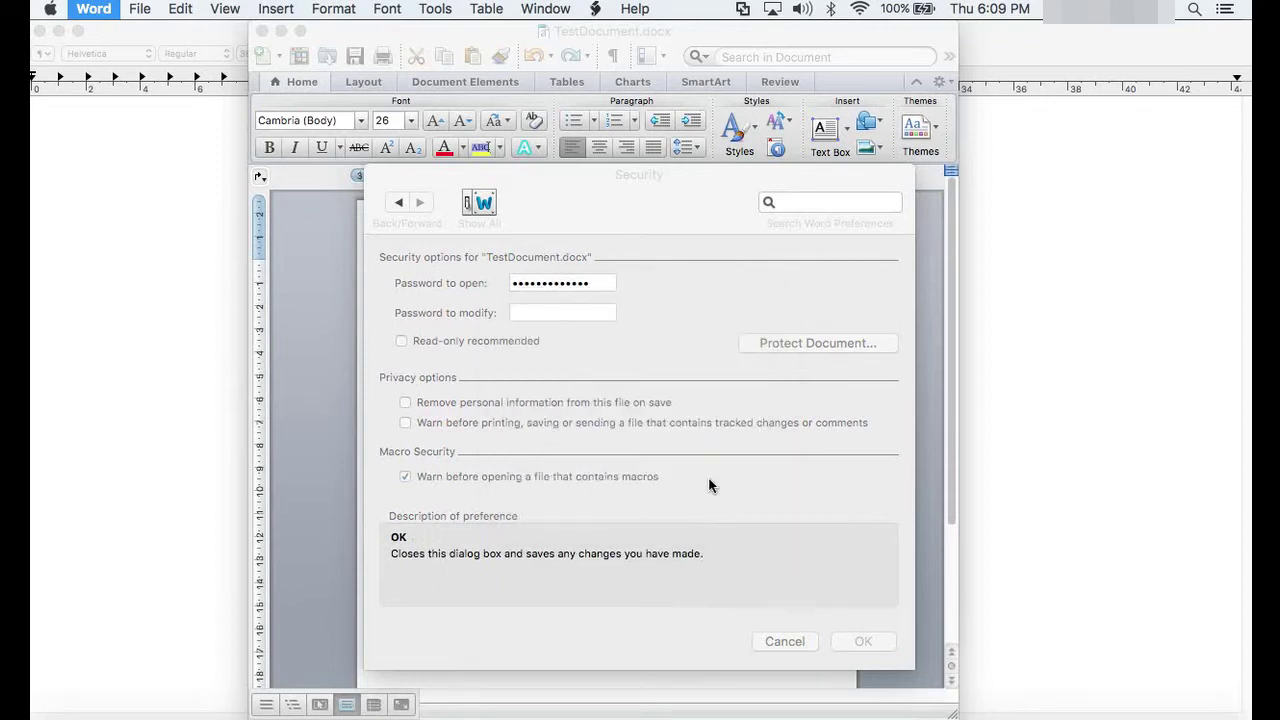
{"action": "left_click", "coordinate": [261, 32]}
Step: Save changes on closing, then reopen TestDocument by entering its open password
{"action": "key", "text": "Return"}
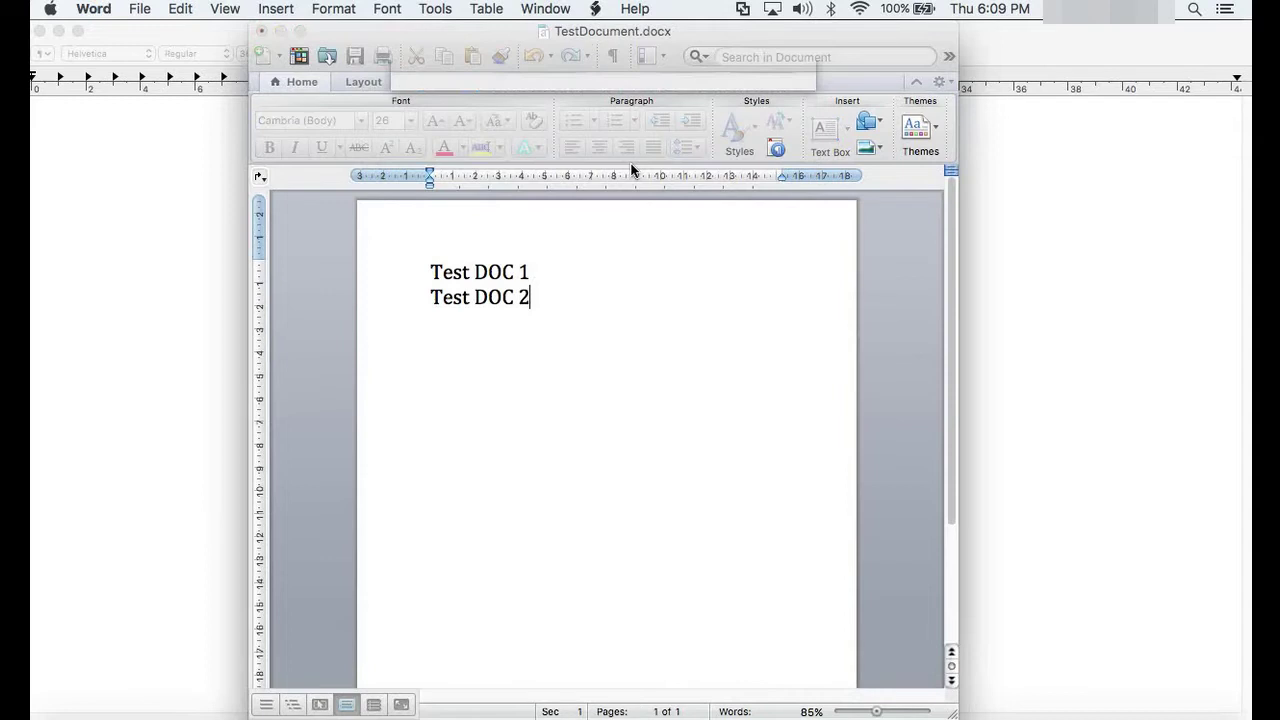
{"action": "left_click", "coordinate": [261, 33]}
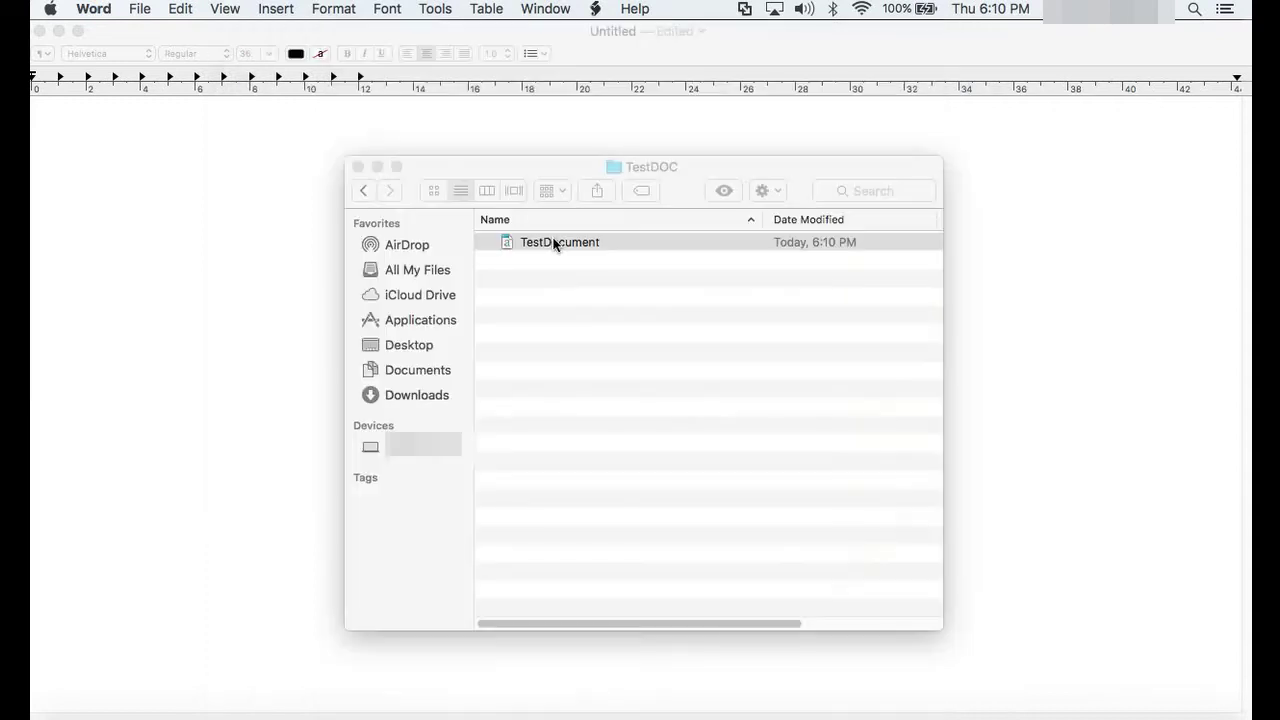
{"action": "double_click", "coordinate": [555, 243]}
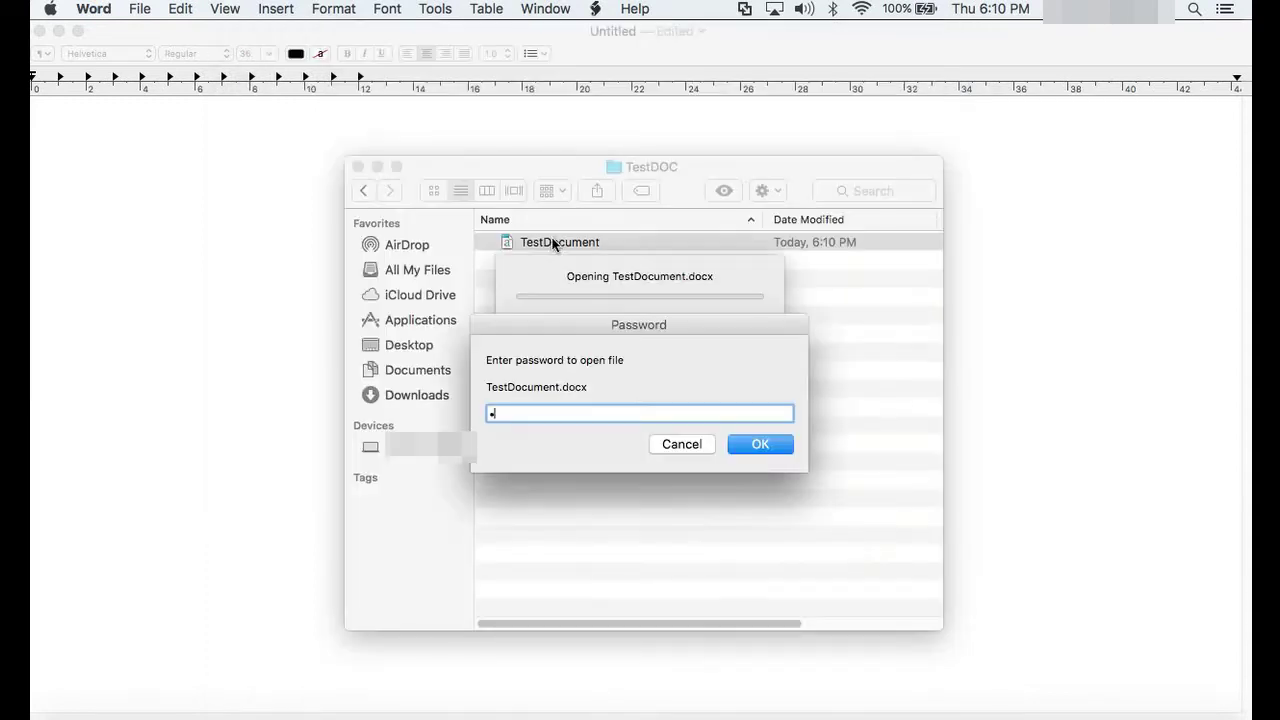
{"action": "type", "text": "•••••••••••••"}
{"action": "key", "text": "Return"}
Step: Add a 'Test DOC 3' line below Test DOC 2 and save the document
{"action": "triple_click", "coordinate": [573, 300]}
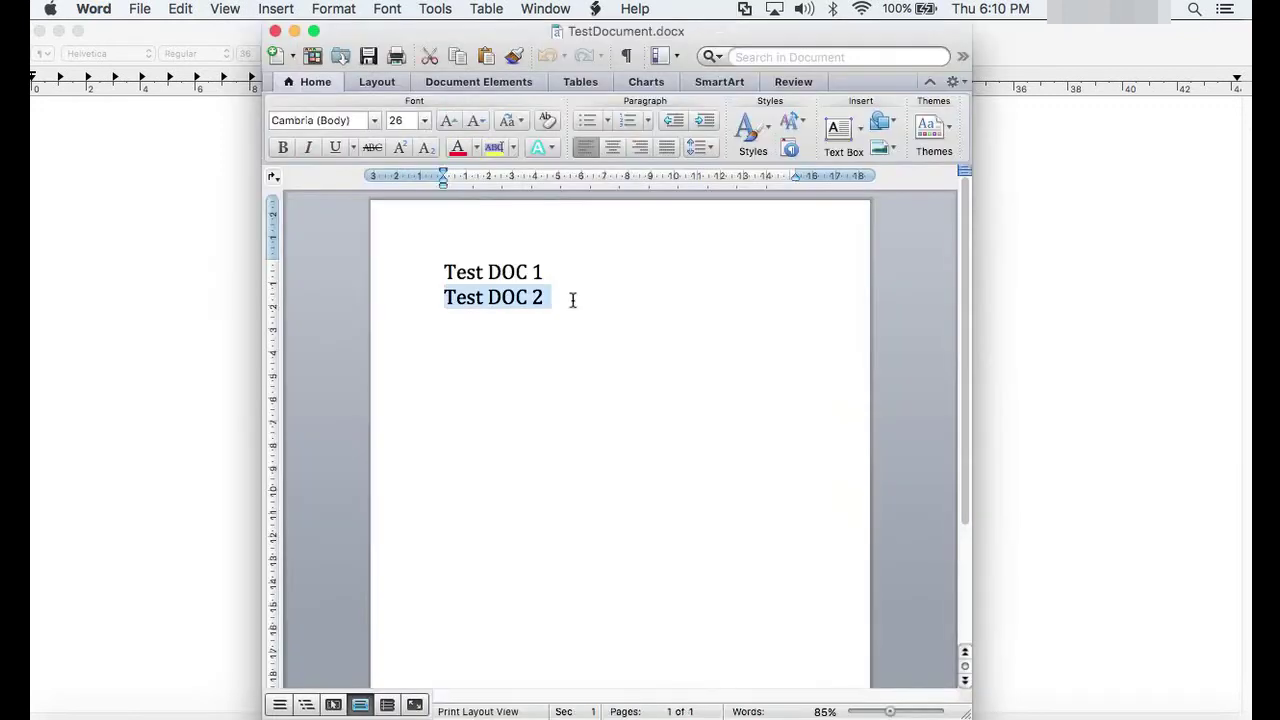
{"action": "left_click", "coordinate": [573, 300]}
{"action": "key", "text": "Return"}
{"action": "type", "text": "Tes"}
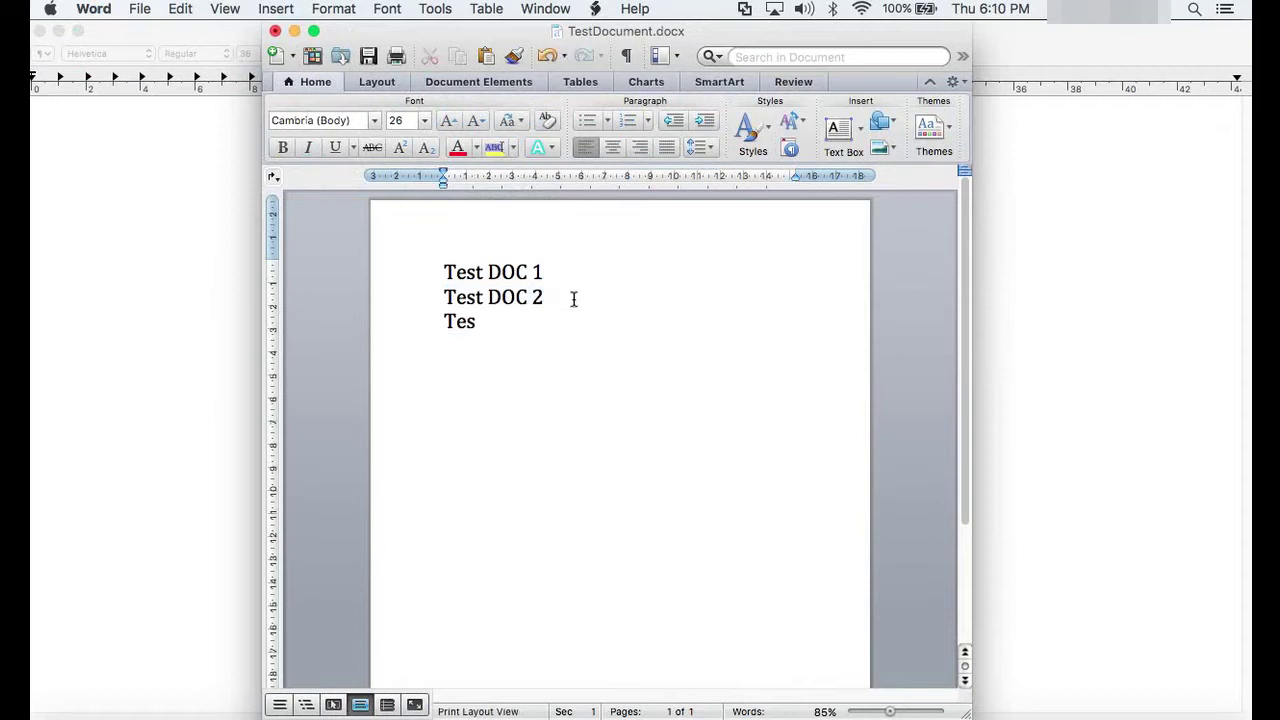
{"action": "type", "text": "t DOC 3"}
{"action": "left_click", "coordinate": [369, 57]}
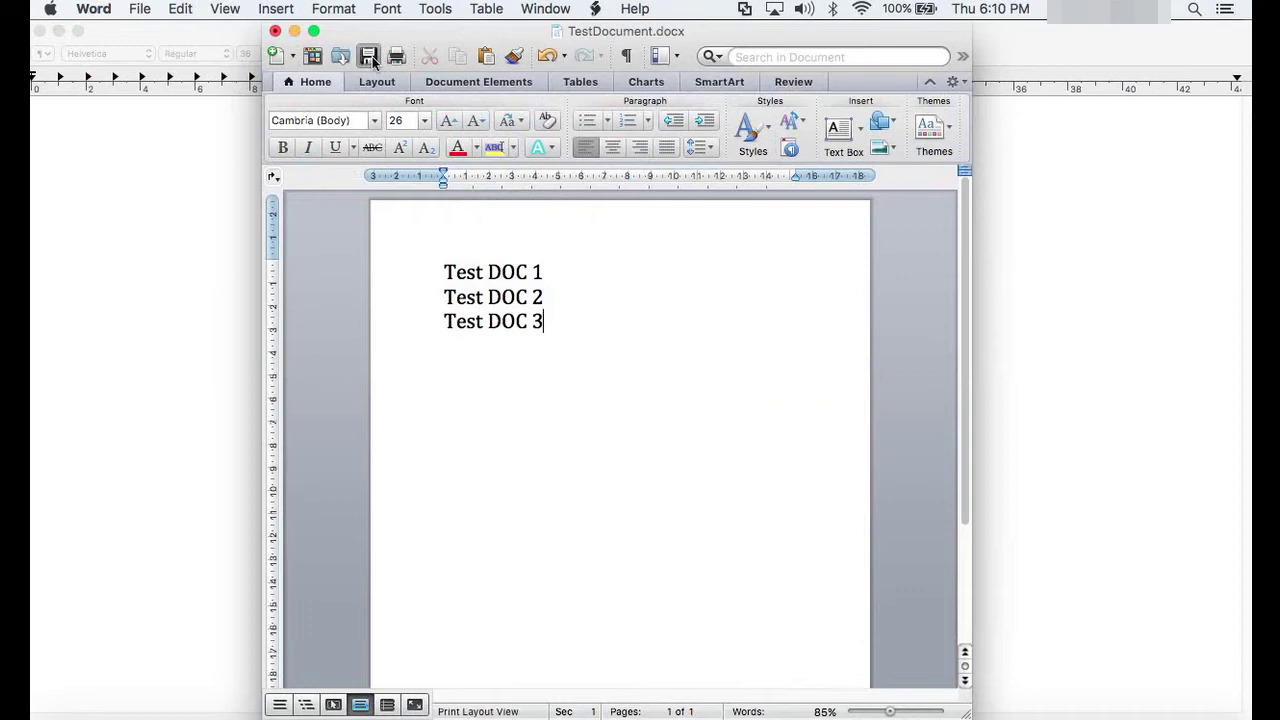
Step: Close the document and reopen it with the open password
{"action": "left_click", "coordinate": [275, 32]}
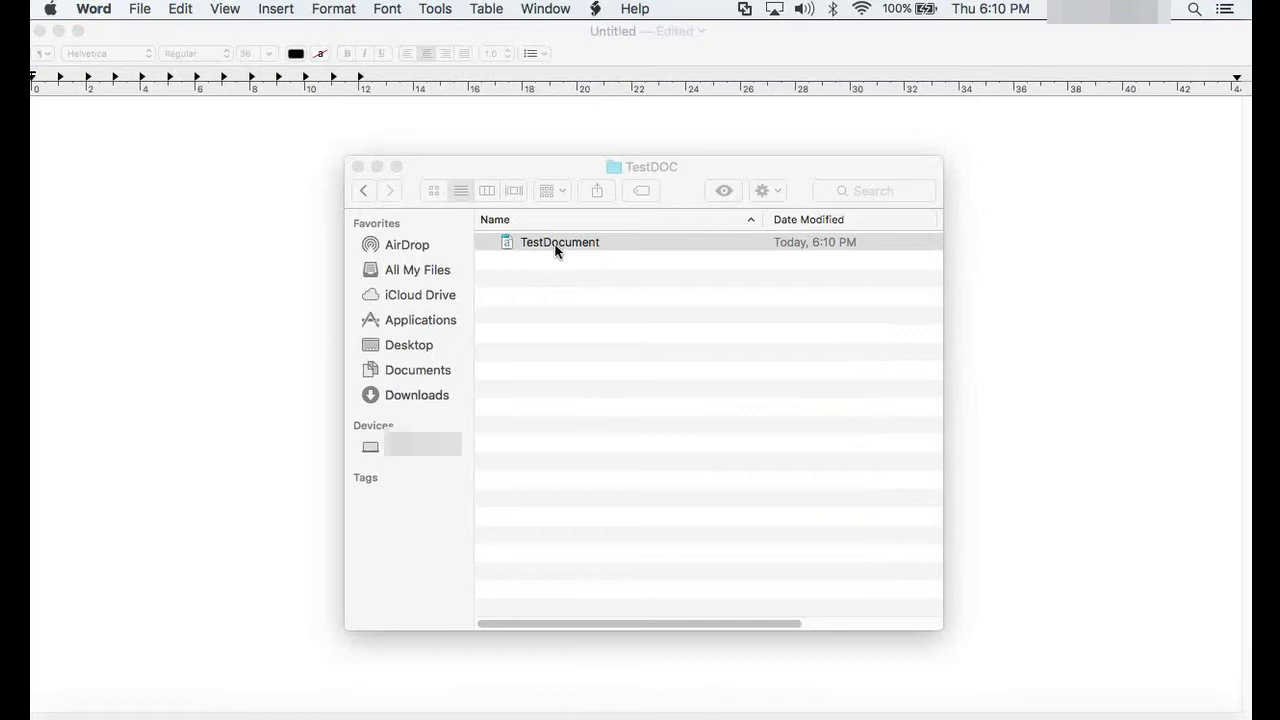
{"action": "type", "text": "12"}
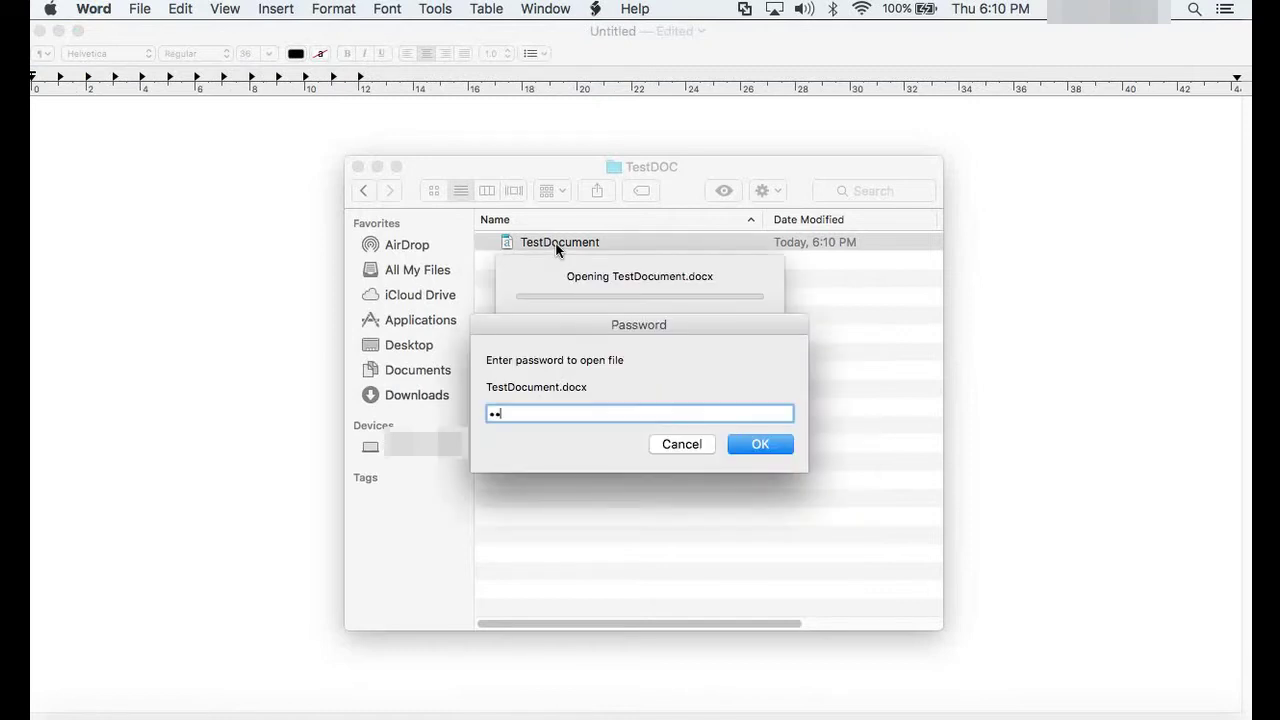
{"action": "type", "text": "345678901"}
{"action": "key", "text": "Return"}
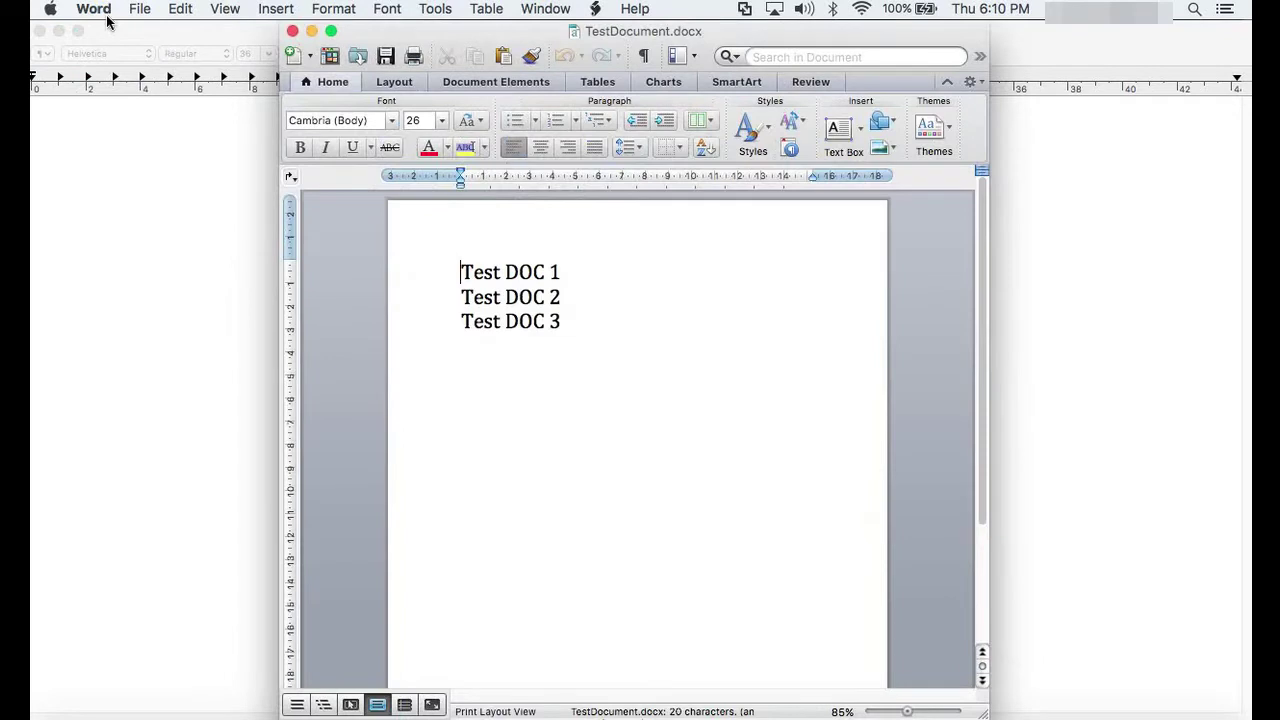
Step: Add a confirmed password to modify in Word's Security preferences, then begin closing the document
{"action": "left_click", "coordinate": [94, 10]}
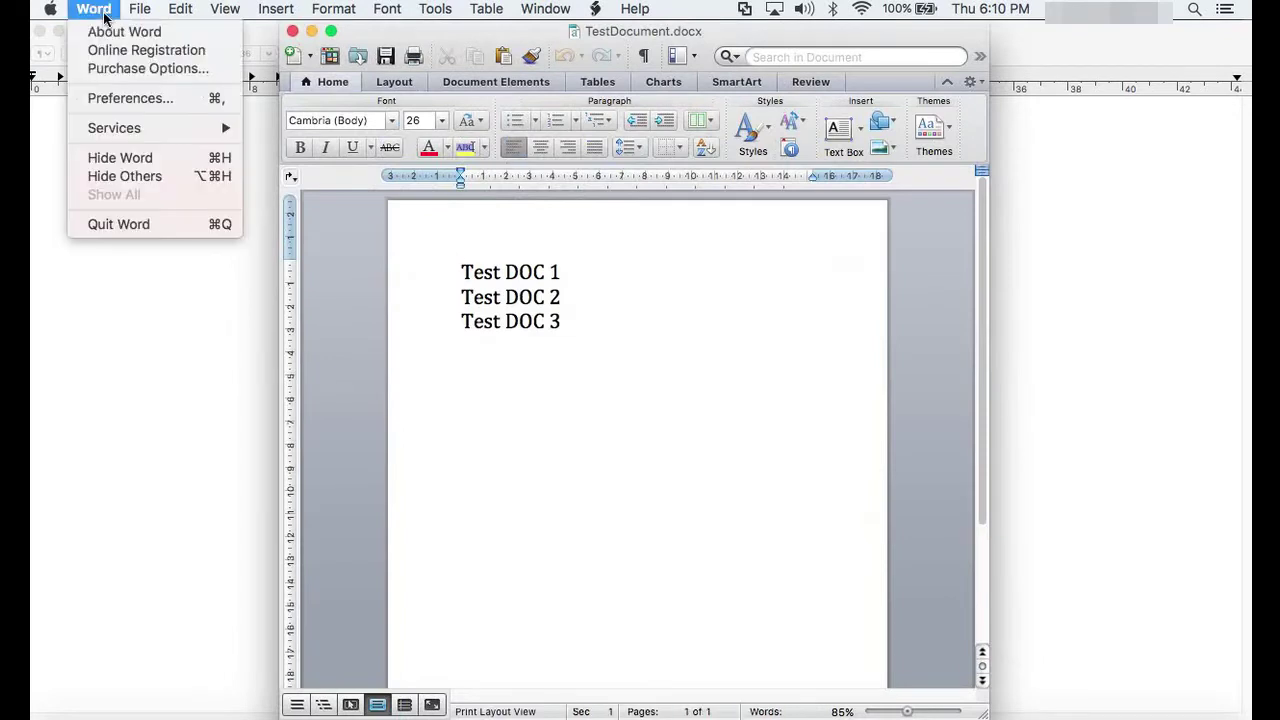
{"action": "left_click", "coordinate": [114, 98]}
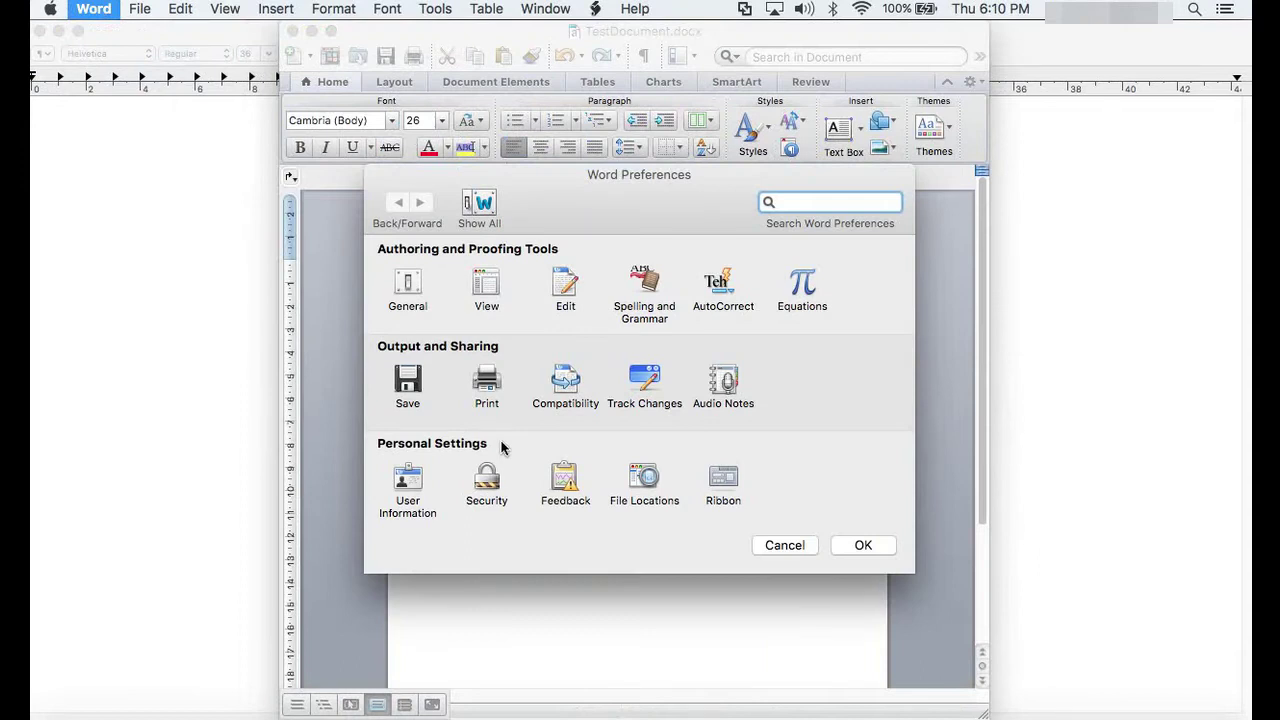
{"action": "left_click", "coordinate": [487, 480]}
{"action": "left_click", "coordinate": [531, 313]}
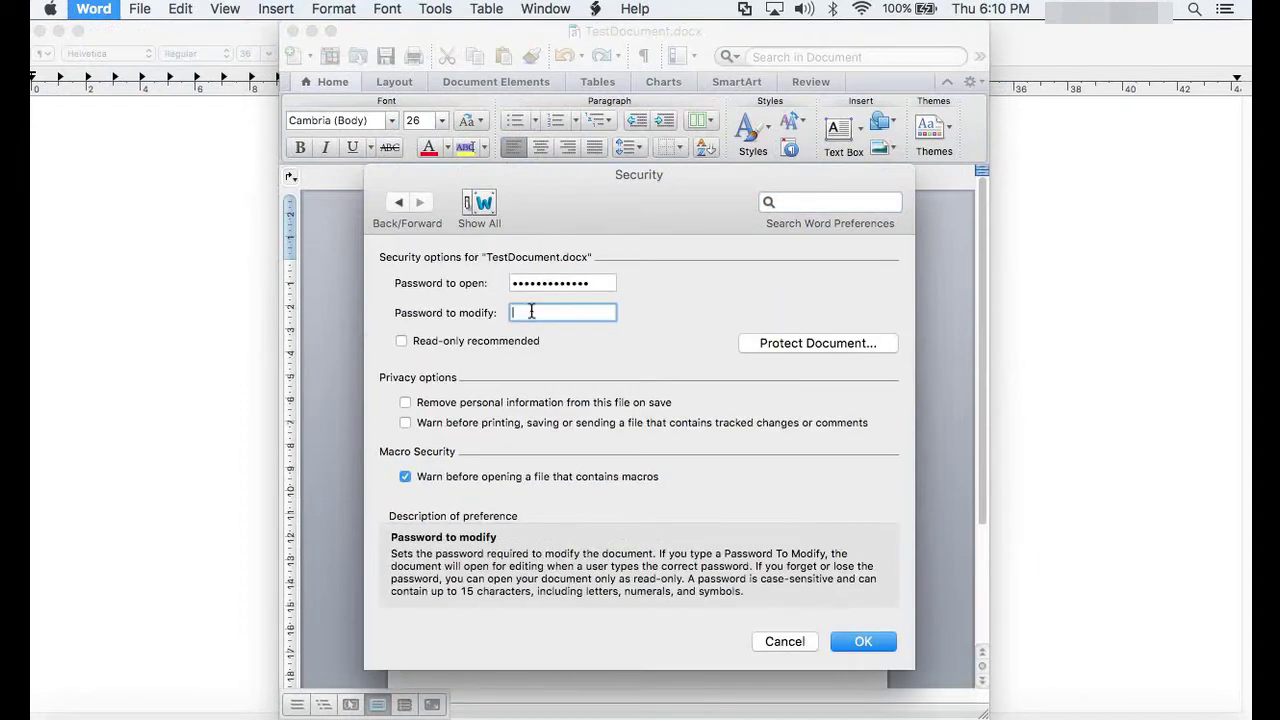
{"action": "key", "text": "super+v"}
{"action": "type", "text": "•••"}
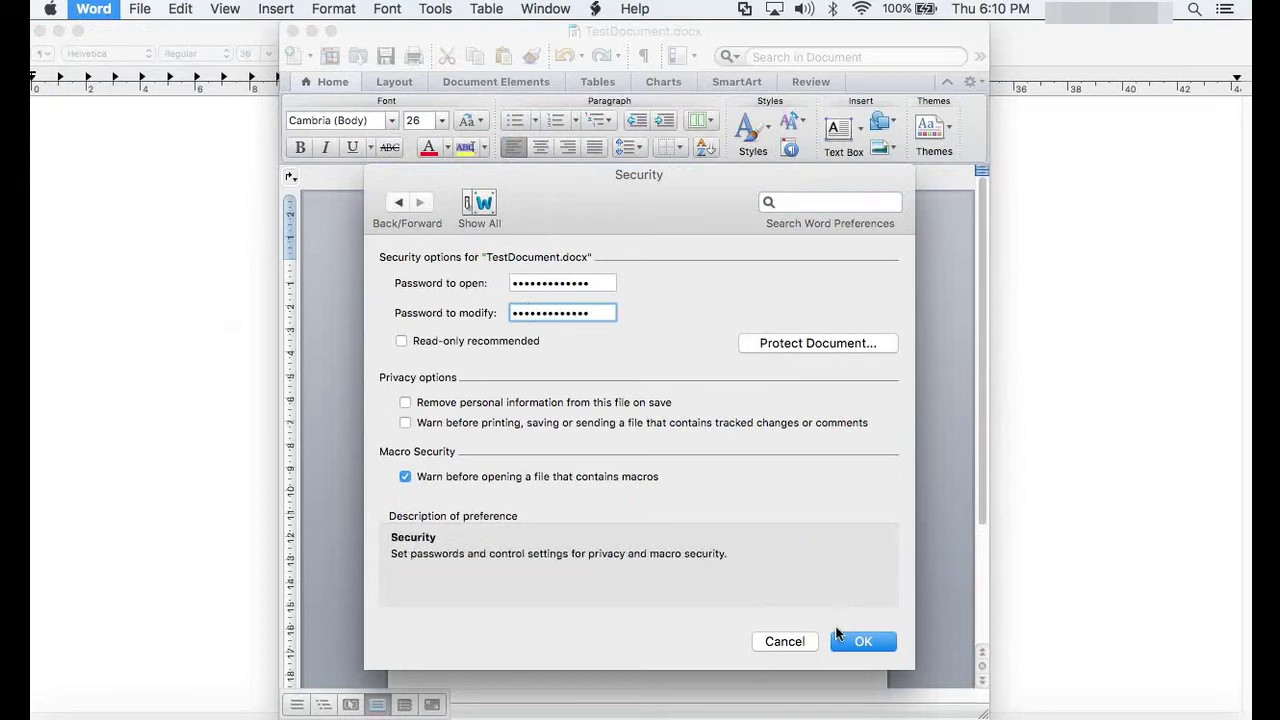
{"action": "left_click", "coordinate": [840, 638]}
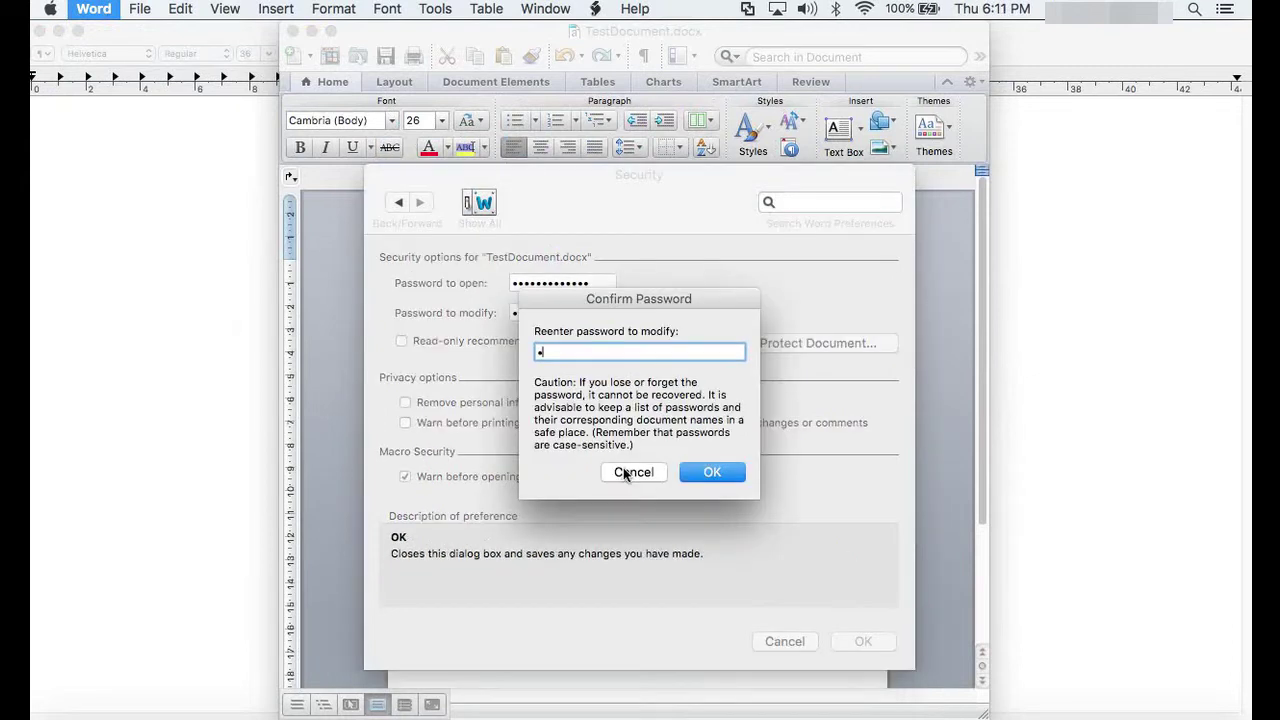
{"action": "key", "text": "super+v"}
{"action": "left_click", "coordinate": [712, 474]}
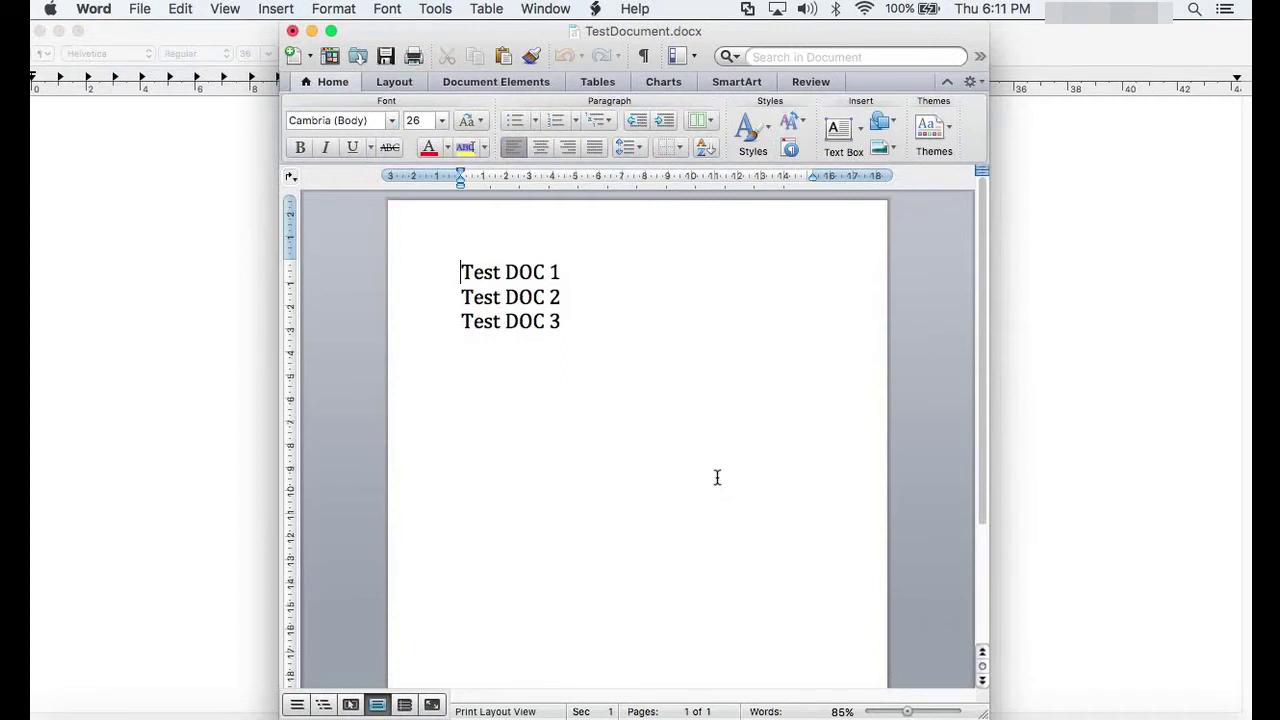
{"action": "key", "text": "super+w"}
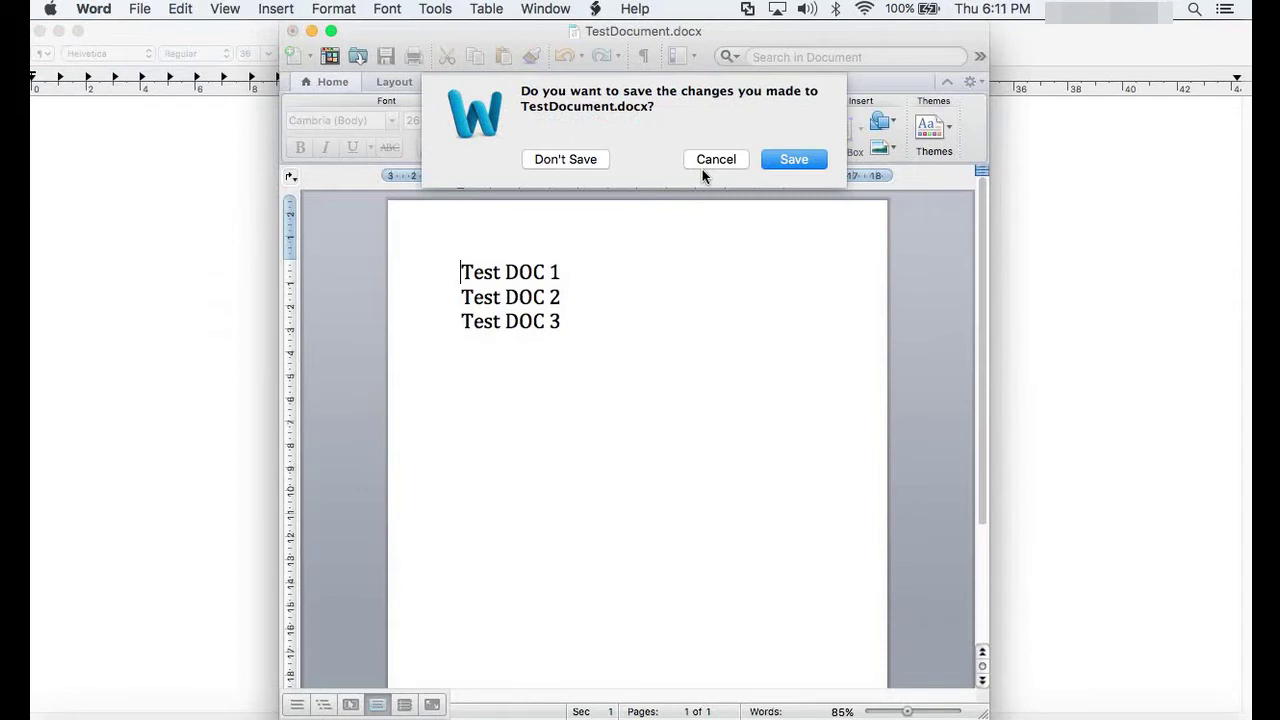
Step: Discard the save prompt, close, and reopen TestDocument with its open password as Read Only
{"action": "left_click", "coordinate": [703, 166]}
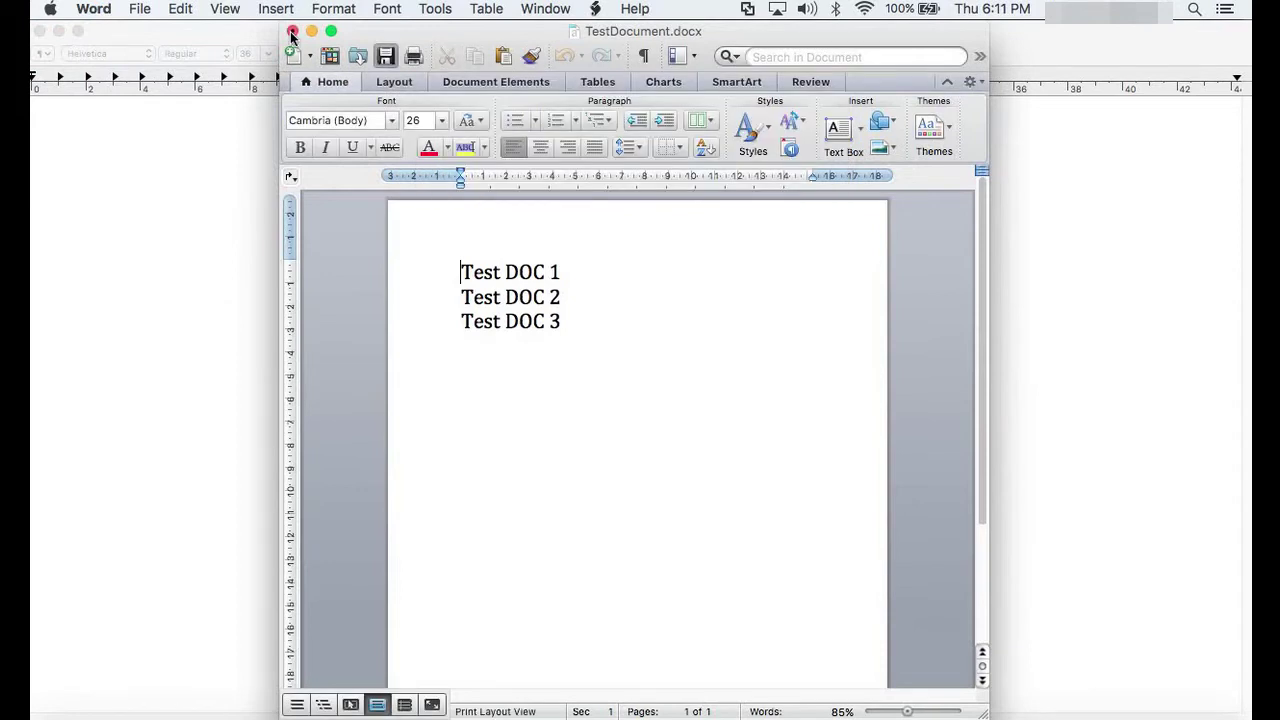
{"action": "left_click", "coordinate": [292, 32]}
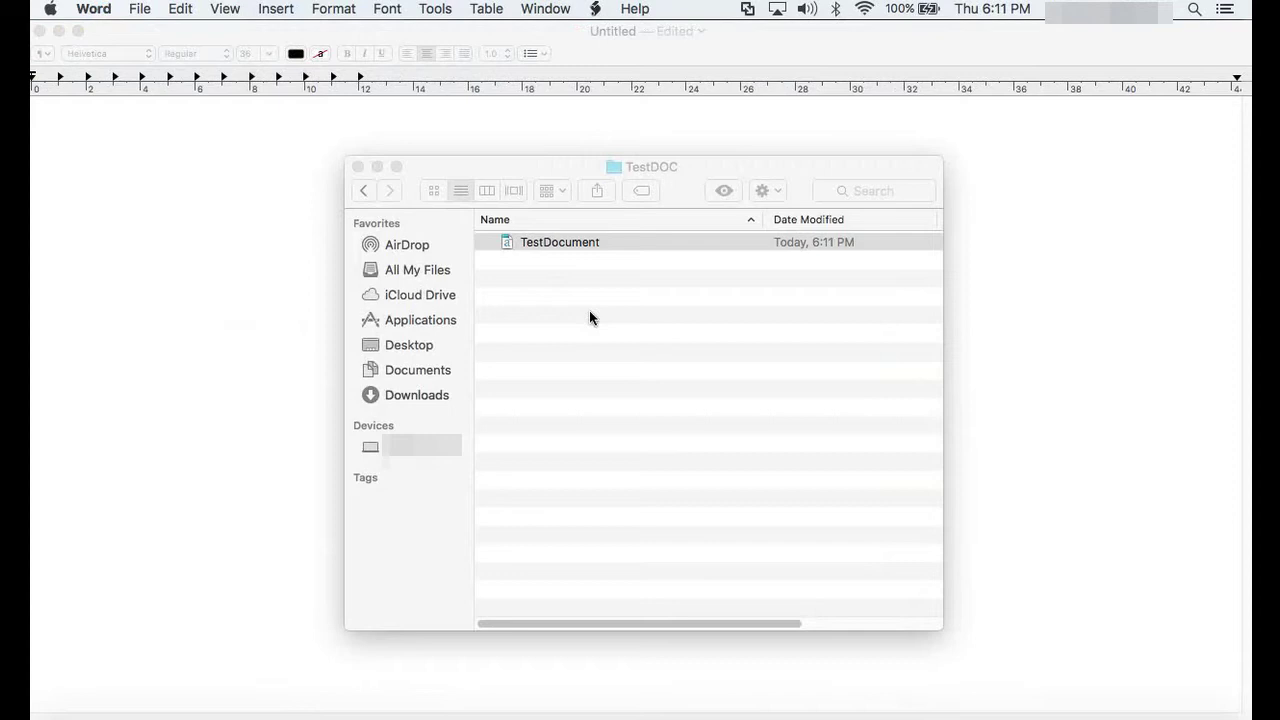
{"action": "key", "text": "super+o"}
{"action": "type", "text": "••"}
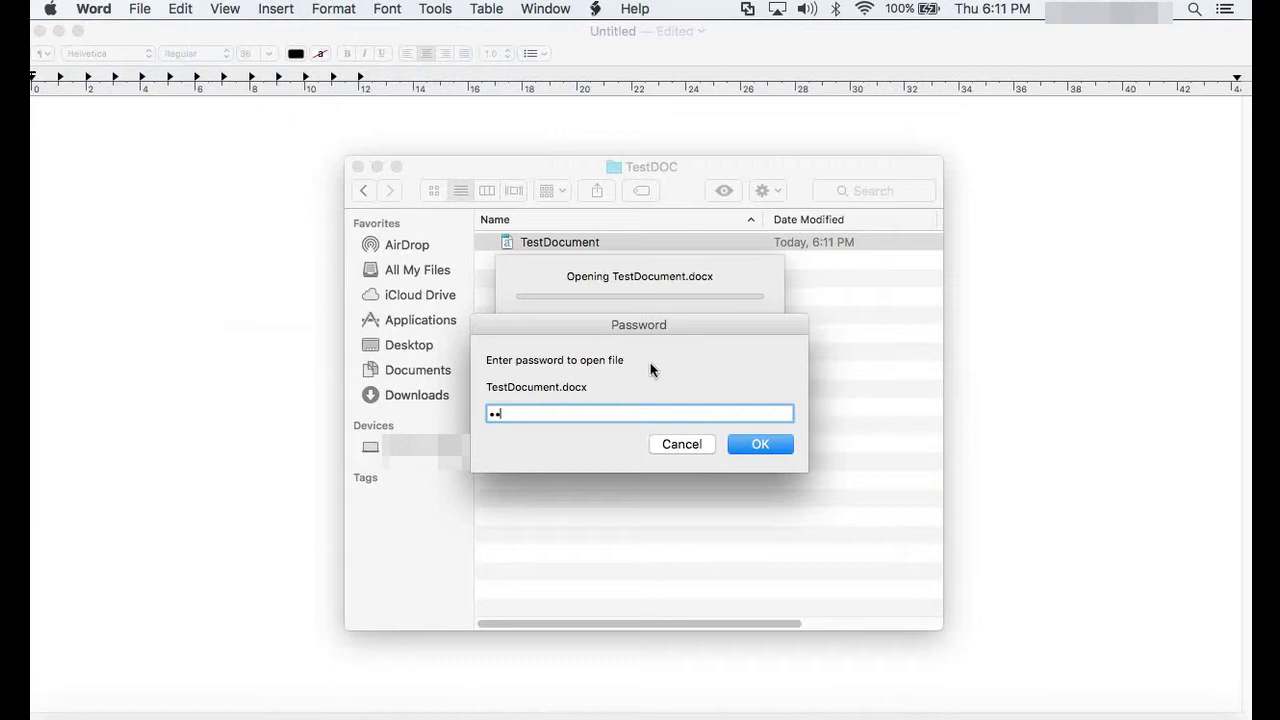
{"action": "key", "text": "Return"}
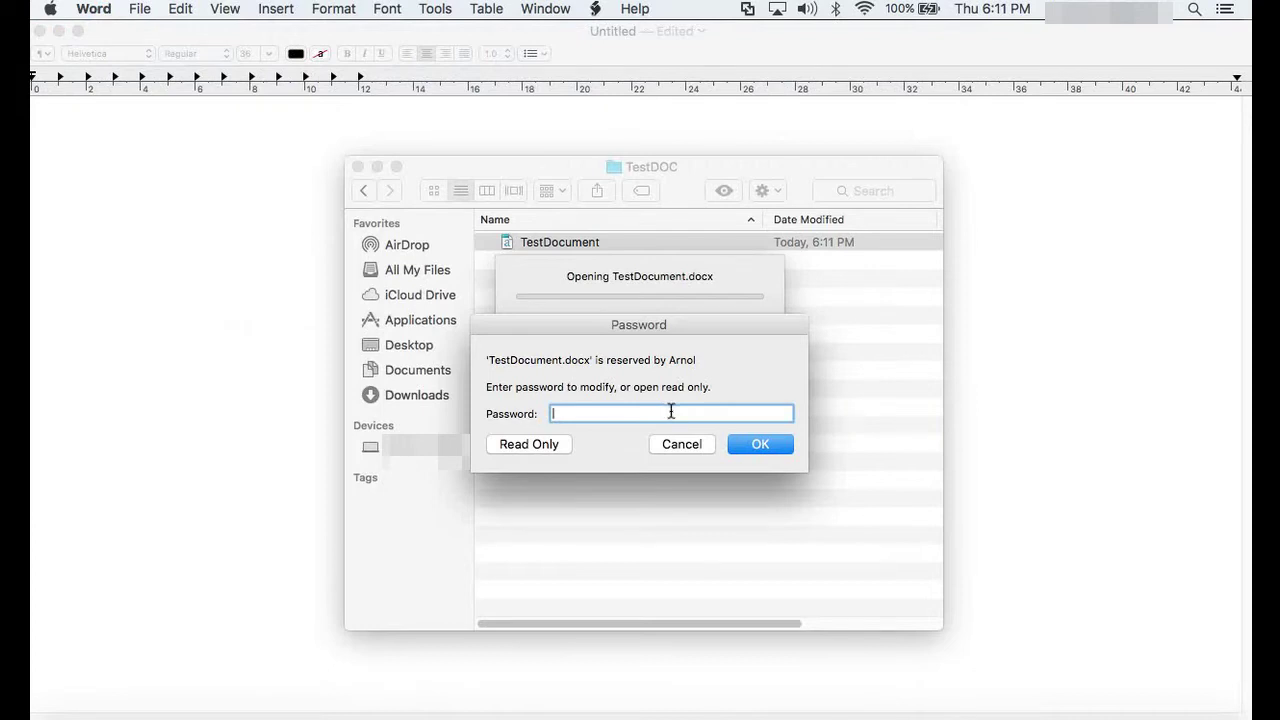
{"action": "left_click", "coordinate": [529, 444]}
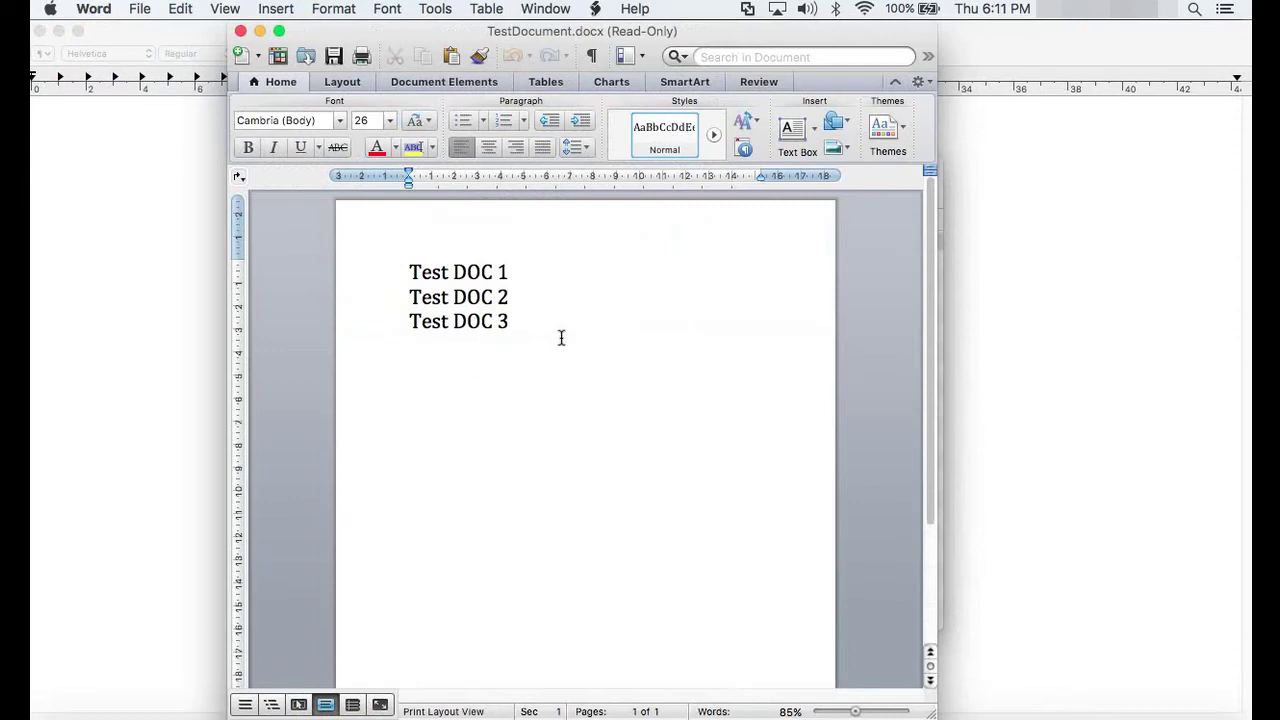
Step: Type 'Test DOC 4' on a new line after Test DOC 3 and attempt to save
{"action": "key", "text": "Return"}
{"action": "type", "text": "Test DOC 4"}
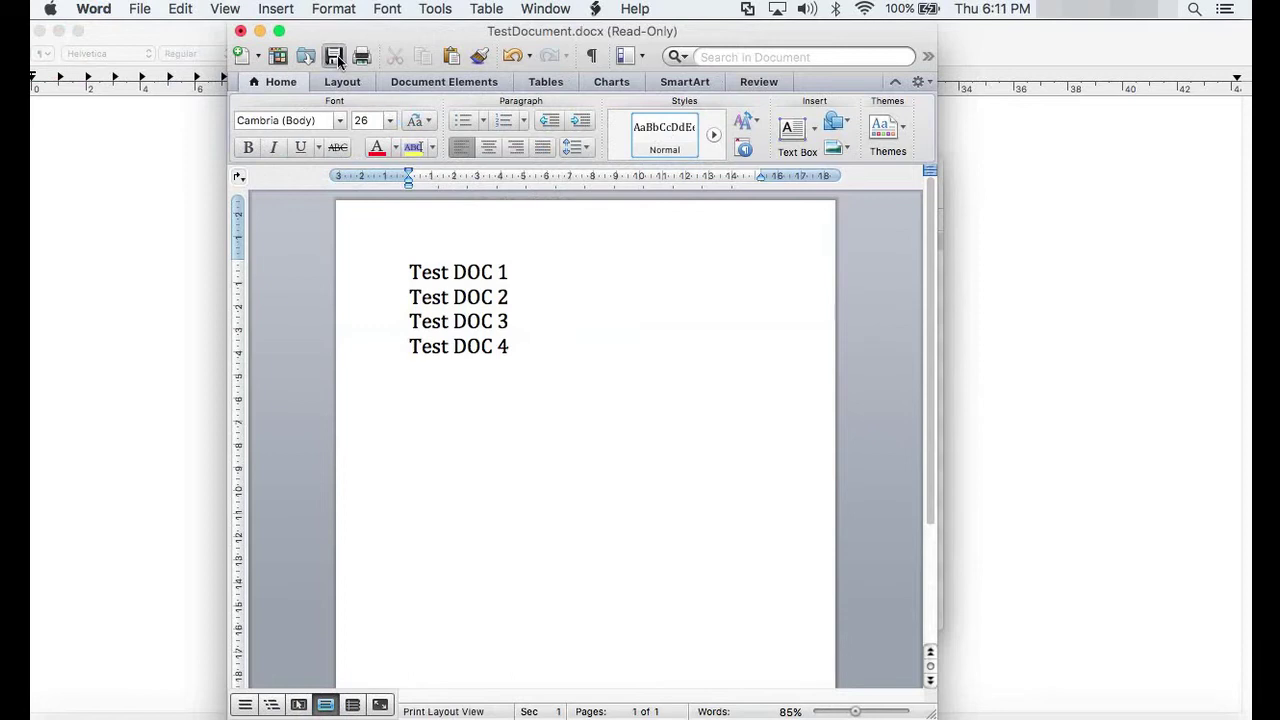
{"action": "left_click", "coordinate": [335, 57]}
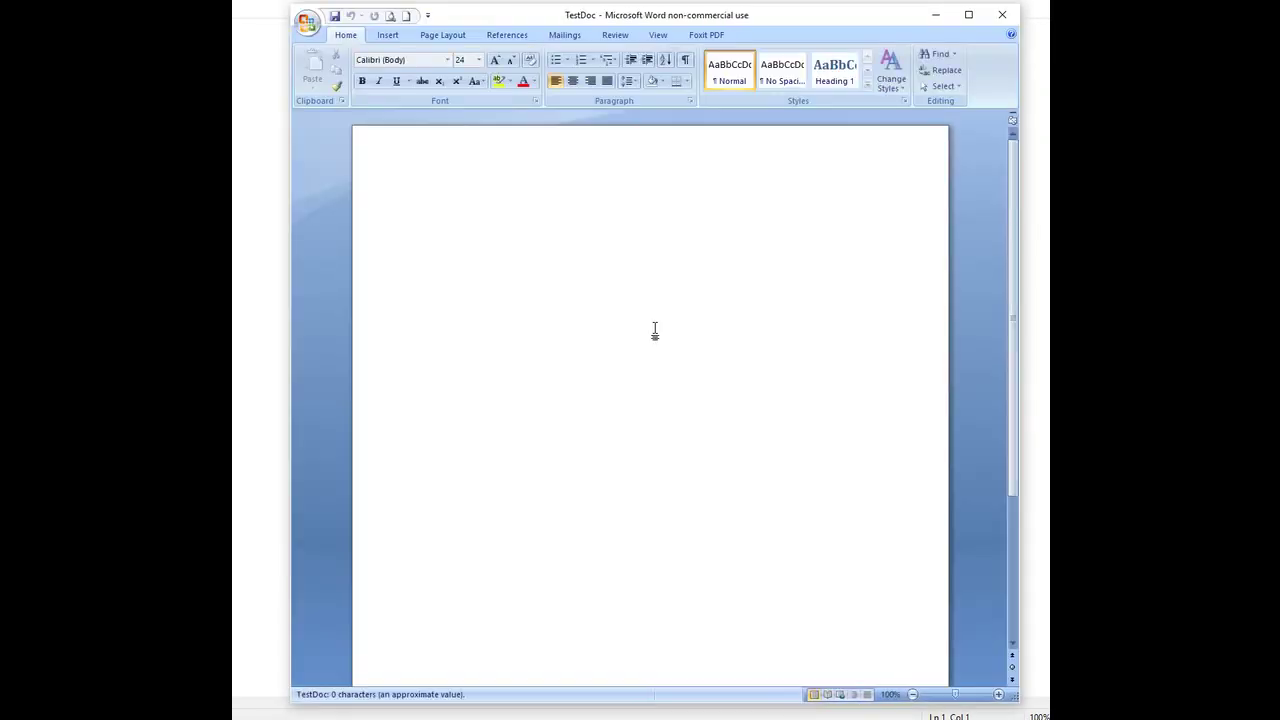
Step: Type the heading 'Test DOC' and the line 'The quick brown fox jumped over the fence'
{"action": "type", "text": "Test"}
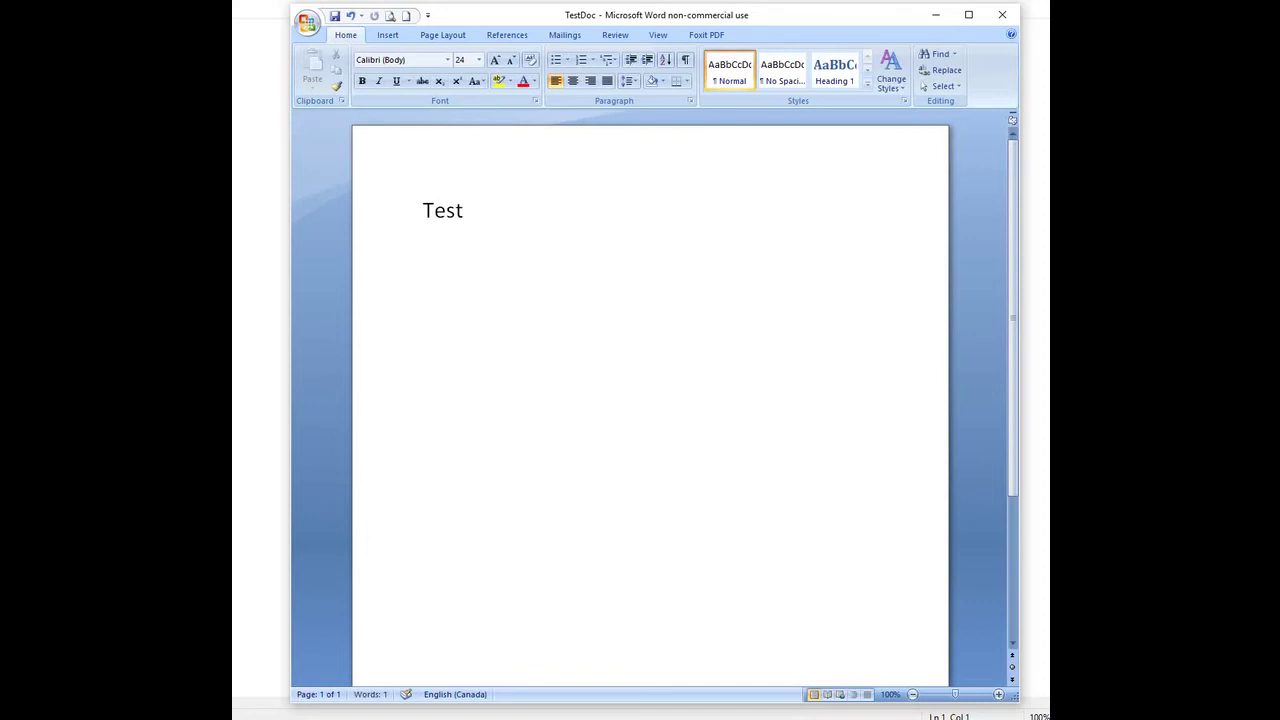
{"action": "type", "text": " DOC"}
{"action": "key", "text": "Return"}
{"action": "key", "text": "Return"}
{"action": "type", "text": "The quick b"}
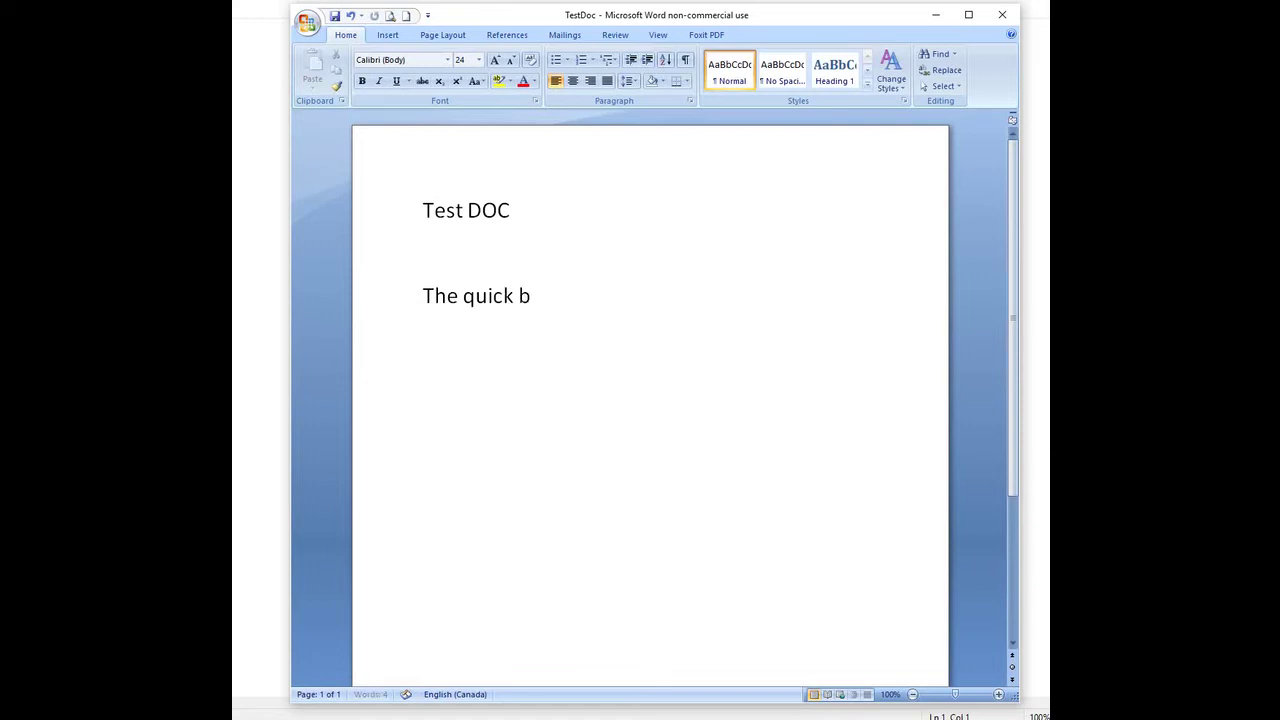
{"action": "type", "text": "rown fox jumped ove"}
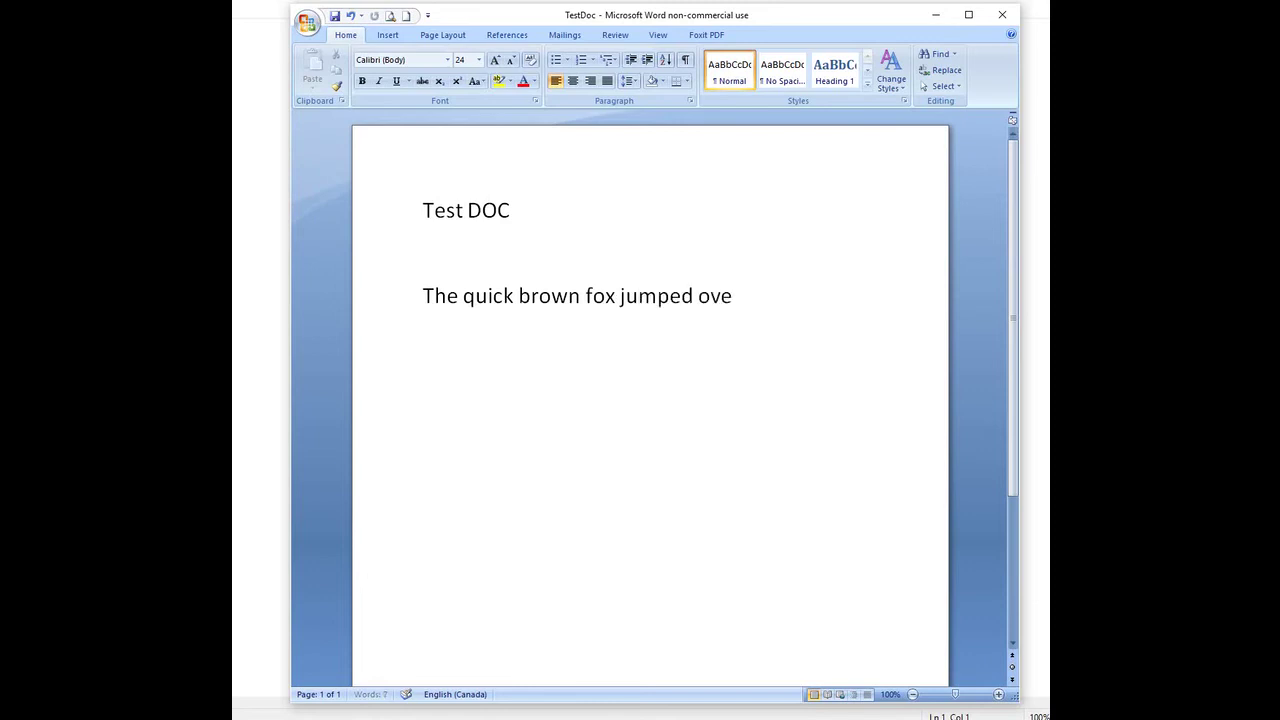
{"action": "type", "text": "r the fence"}
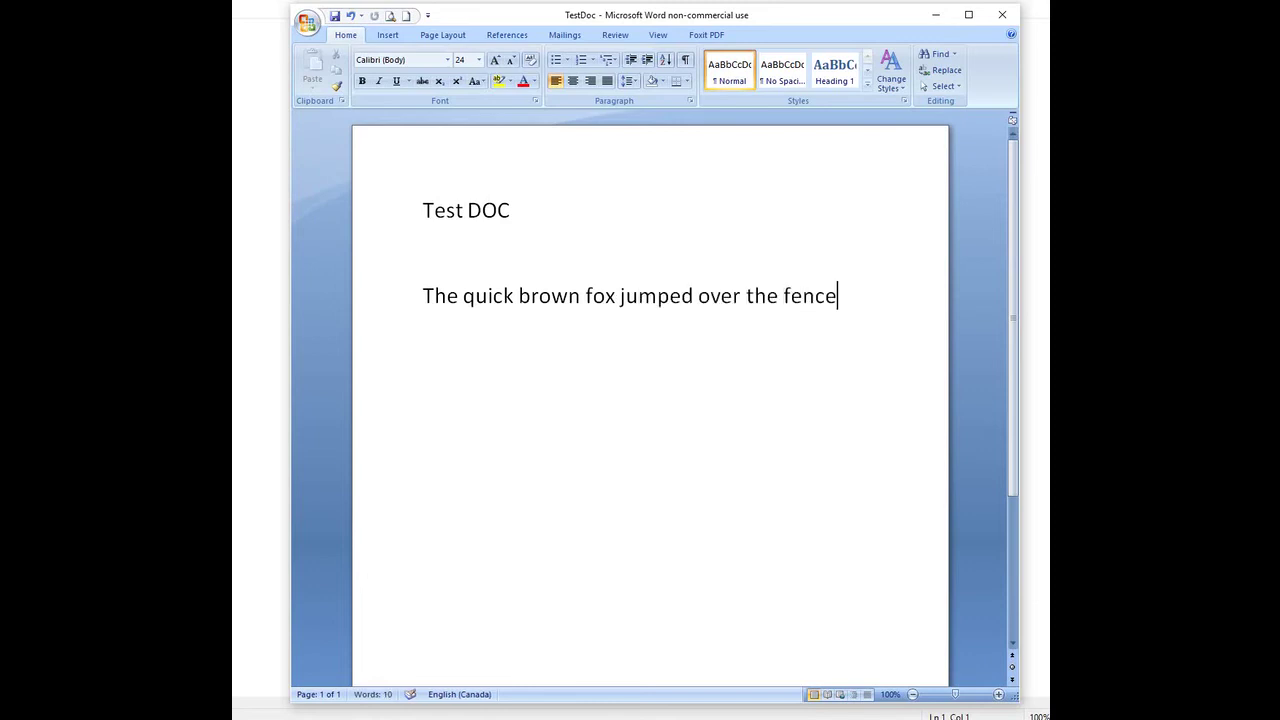
Step: Copy the fox sentence and paste it so it appears on three lines
{"action": "triple_click", "coordinate": [422, 298]}
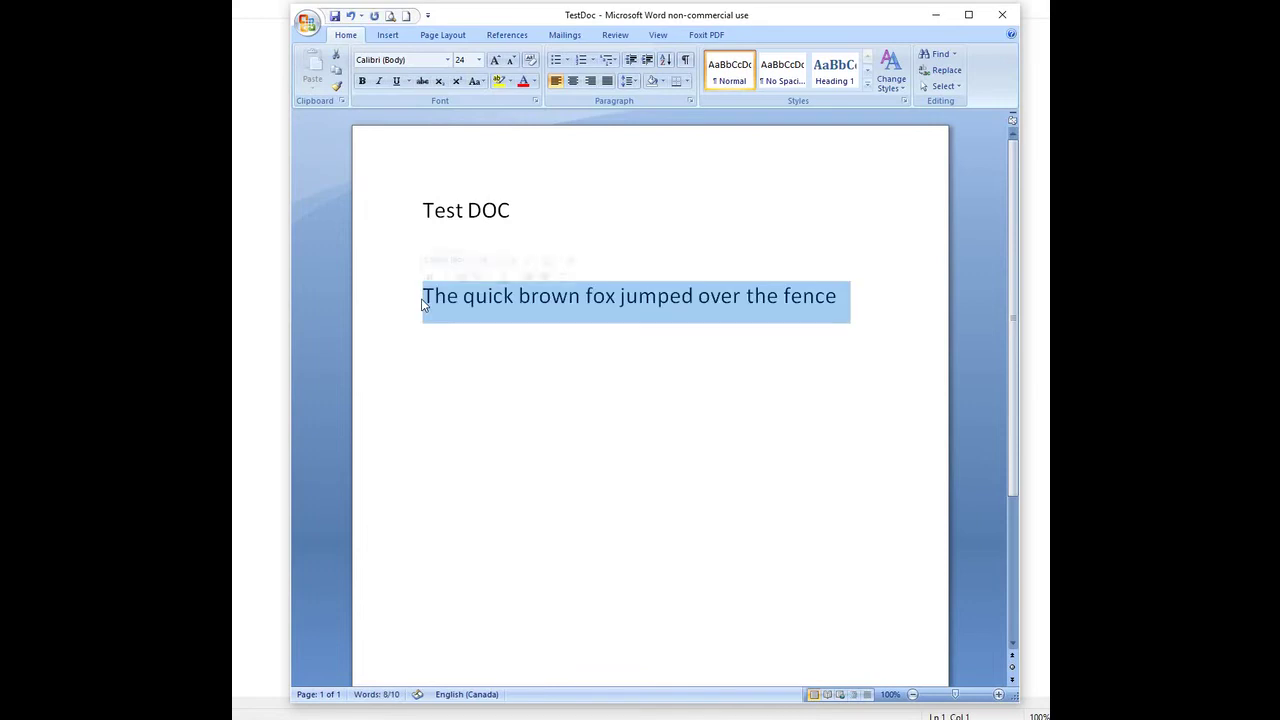
{"action": "key", "text": "ctrl+c"}
{"action": "left_click", "coordinate": [827, 350]}
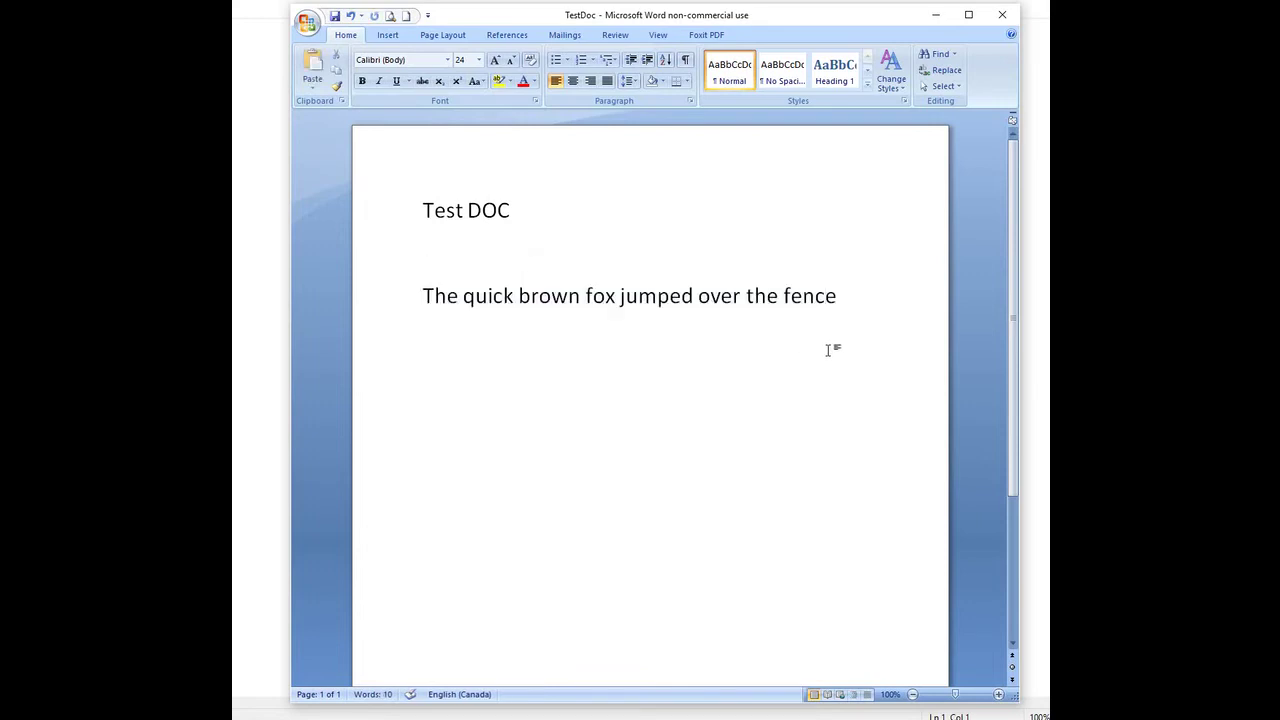
{"action": "key", "text": "Return"}
{"action": "key", "text": "ctrl+v"}
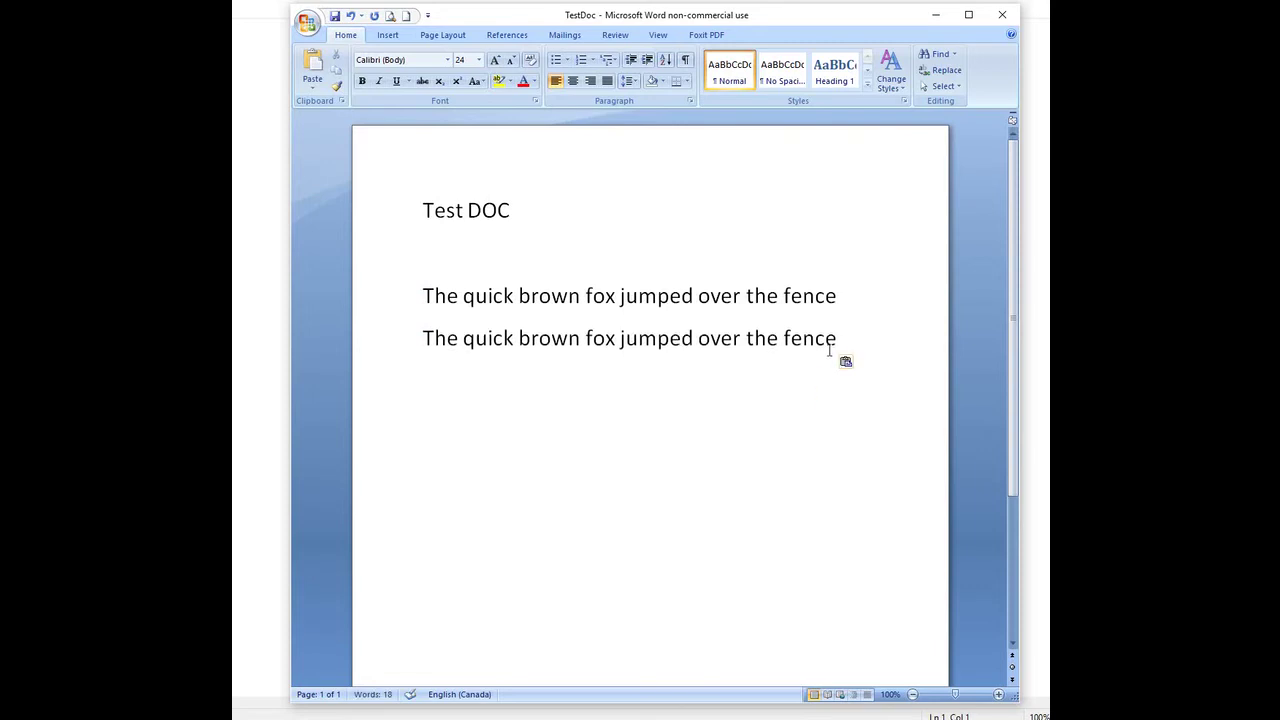
{"action": "key", "text": "ctrl+v"}
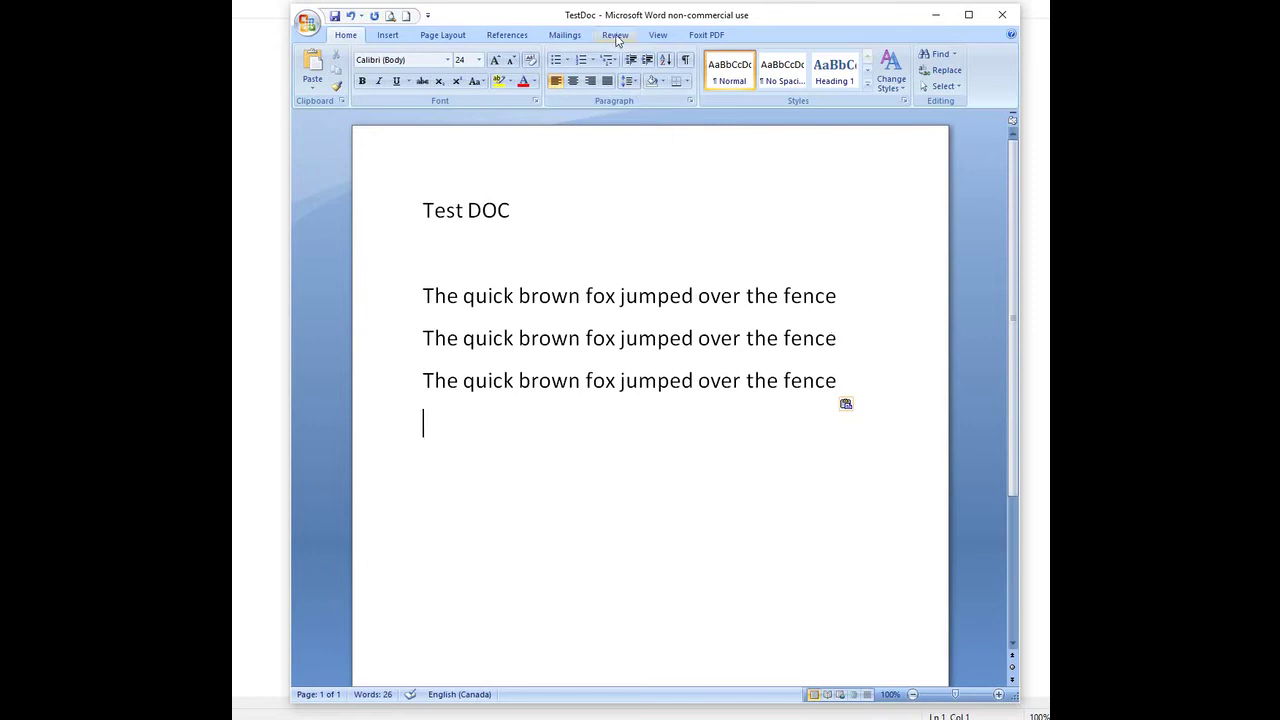
{"action": "left_click", "coordinate": [615, 36]}
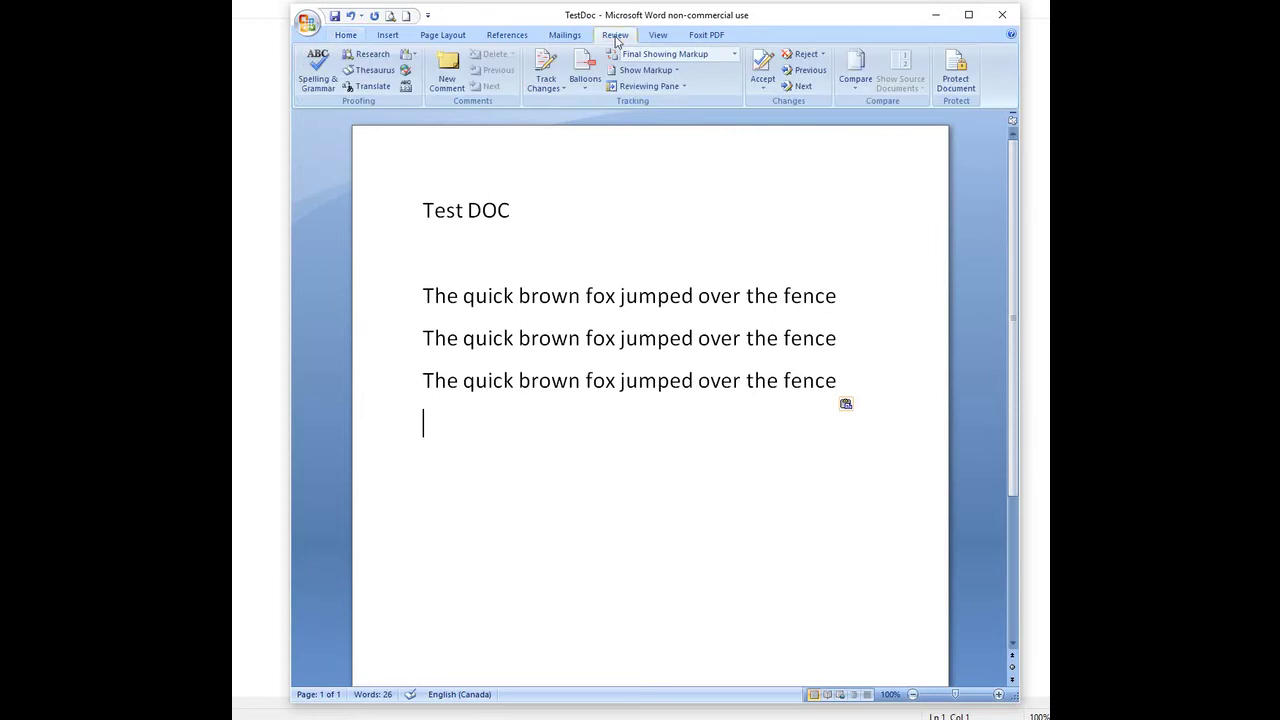
Step: Restrict editing to no changes, with an Everyone exception on the second sentence line, and start enforcement
{"action": "left_click", "coordinate": [958, 88]}
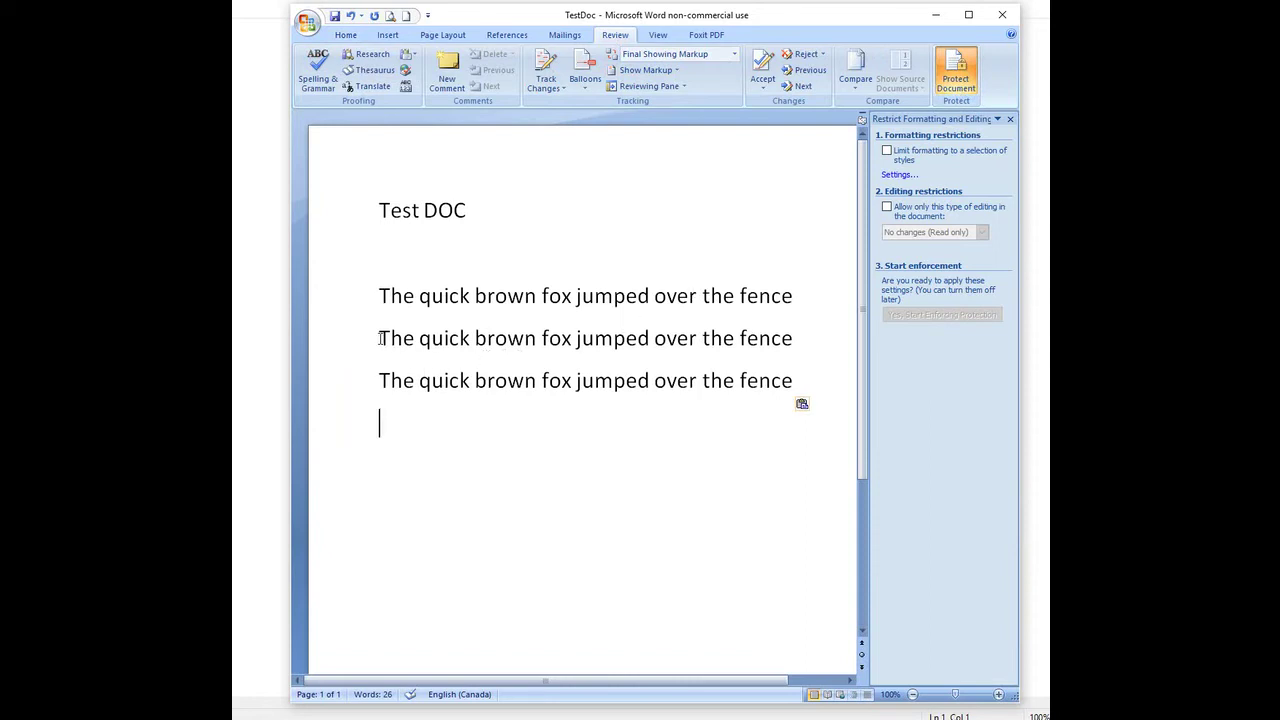
{"action": "left_click_drag", "start_coordinate": [381, 338], "coordinate": [781, 352]}
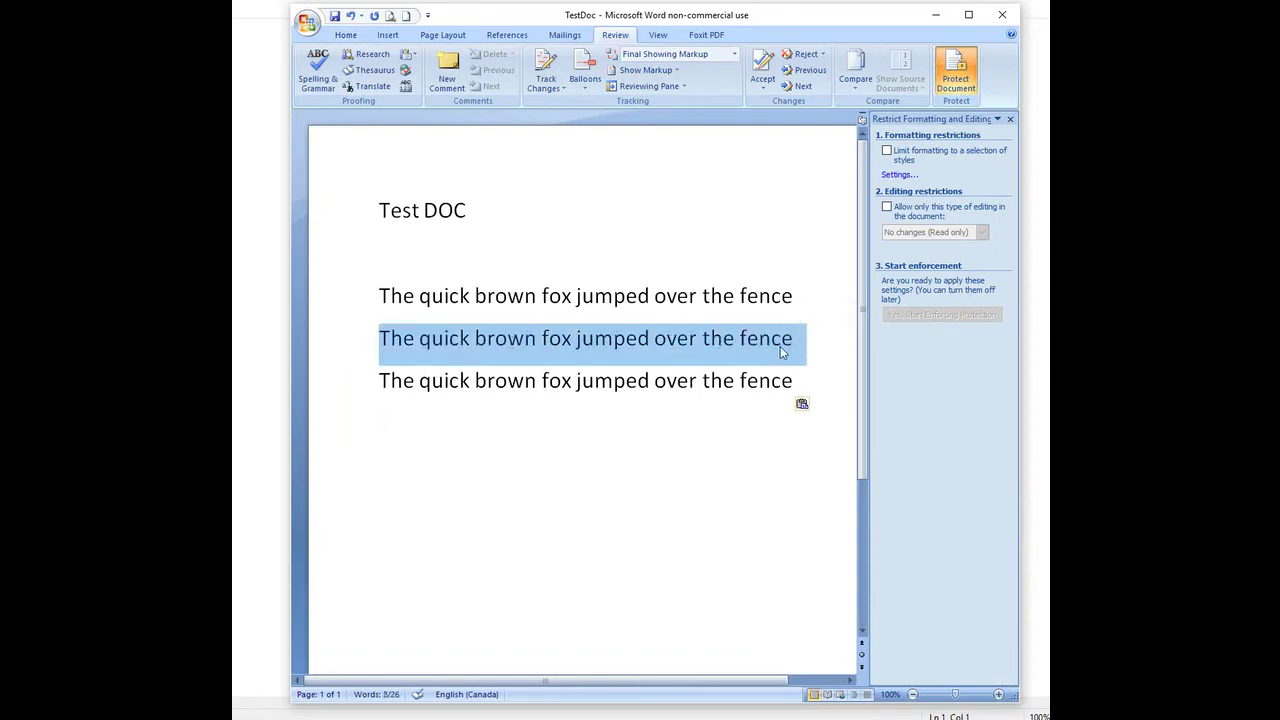
{"action": "left_click", "coordinate": [886, 207]}
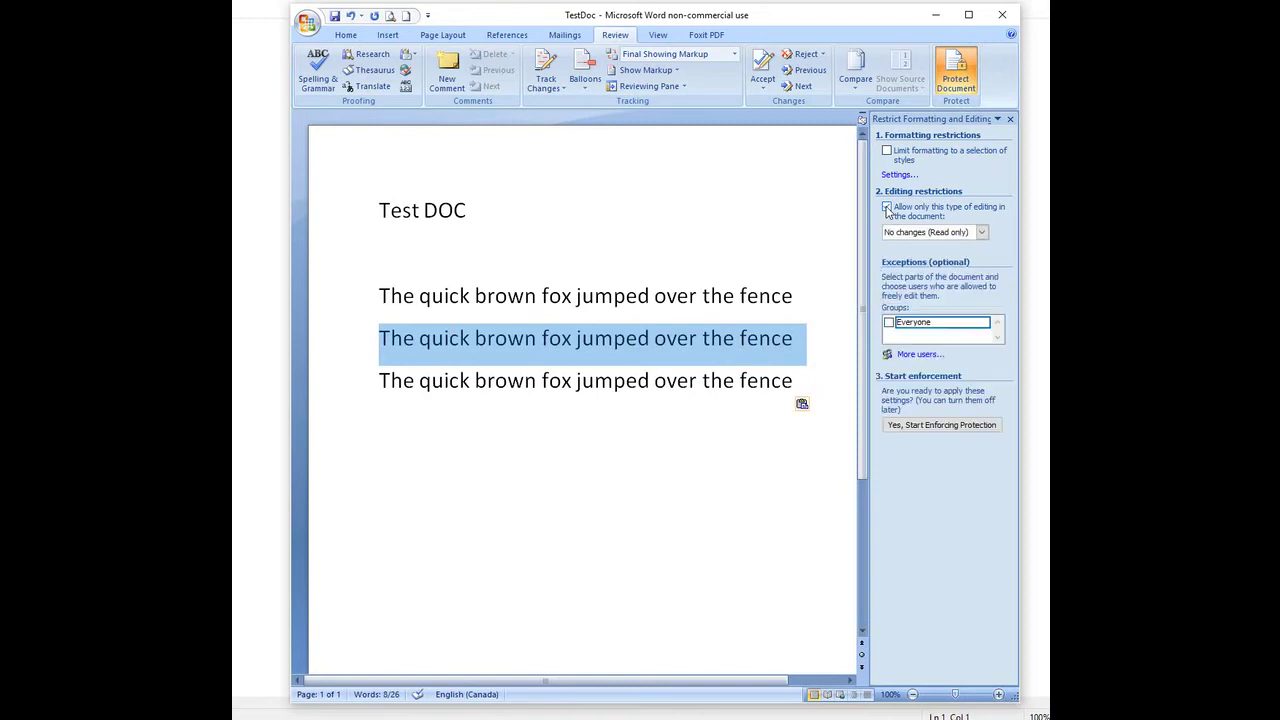
{"action": "left_click", "coordinate": [888, 323]}
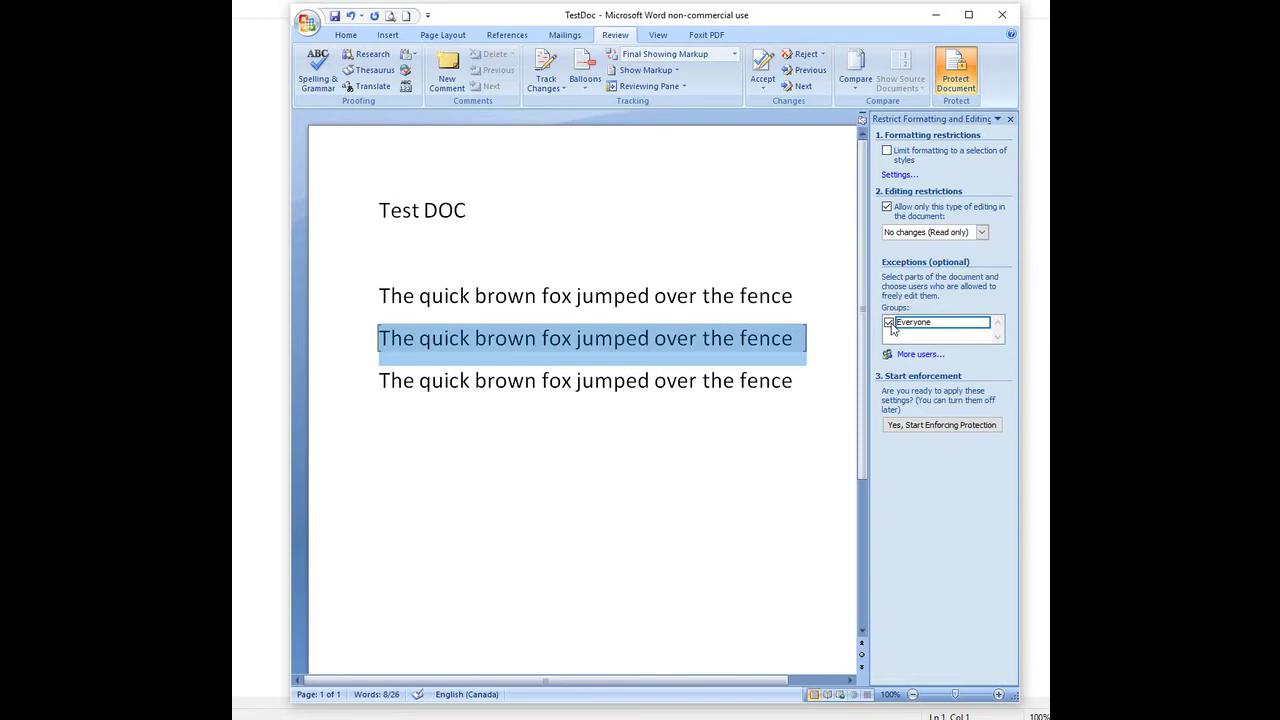
{"action": "left_click", "coordinate": [921, 426]}
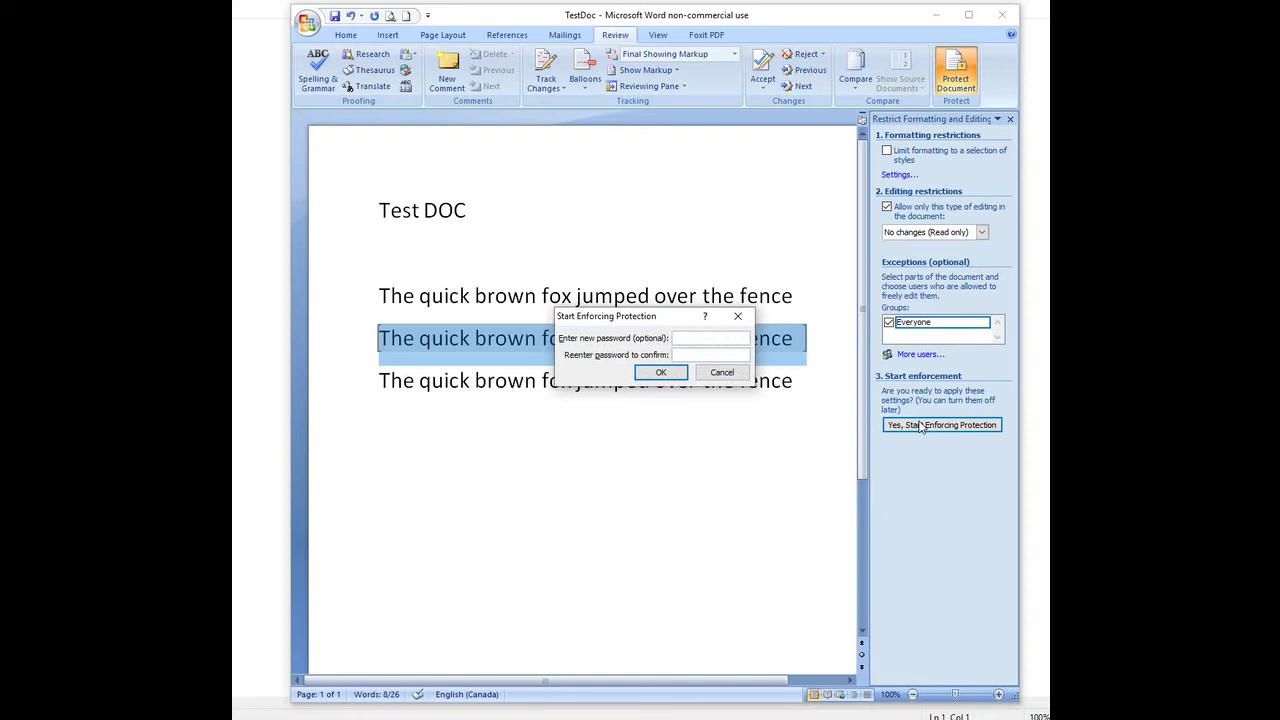
Step: Enforce protection with a confirmed password, then save and close TestDoc
{"action": "type", "text": "*******************"}
{"action": "left_click", "coordinate": [660, 372]}
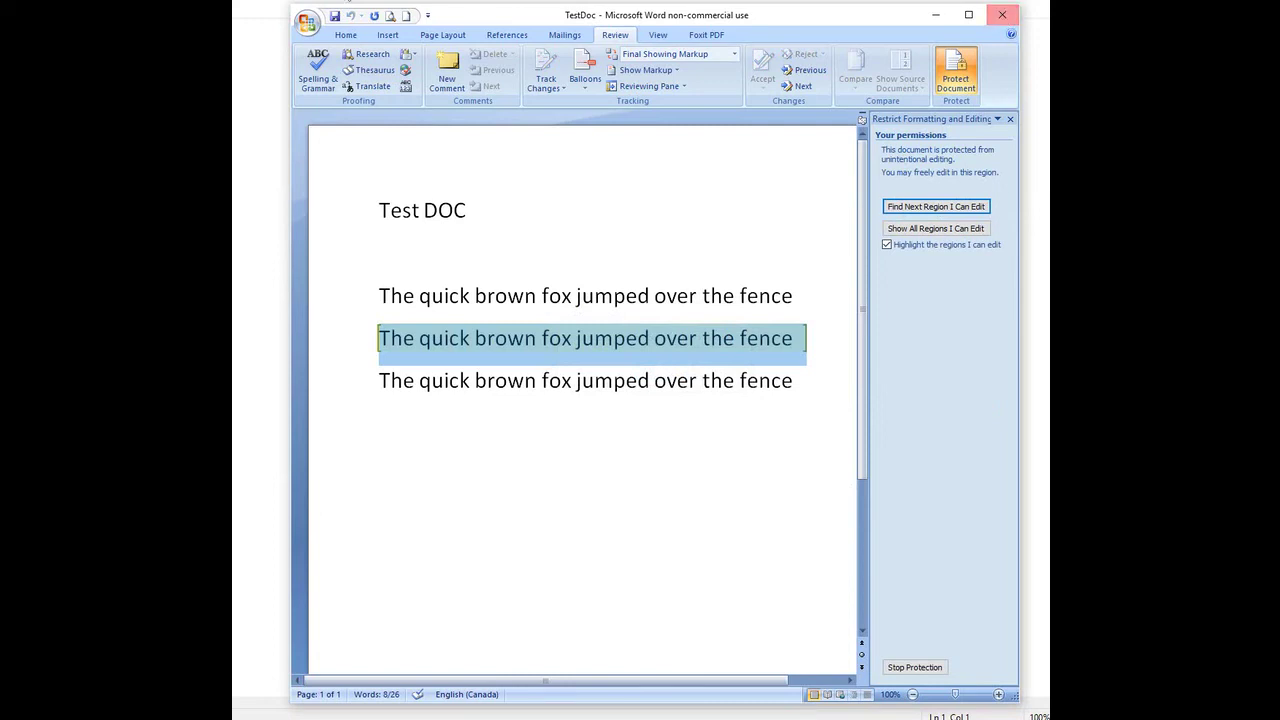
{"action": "left_click", "coordinate": [336, 16]}
{"action": "left_click", "coordinate": [1003, 15]}
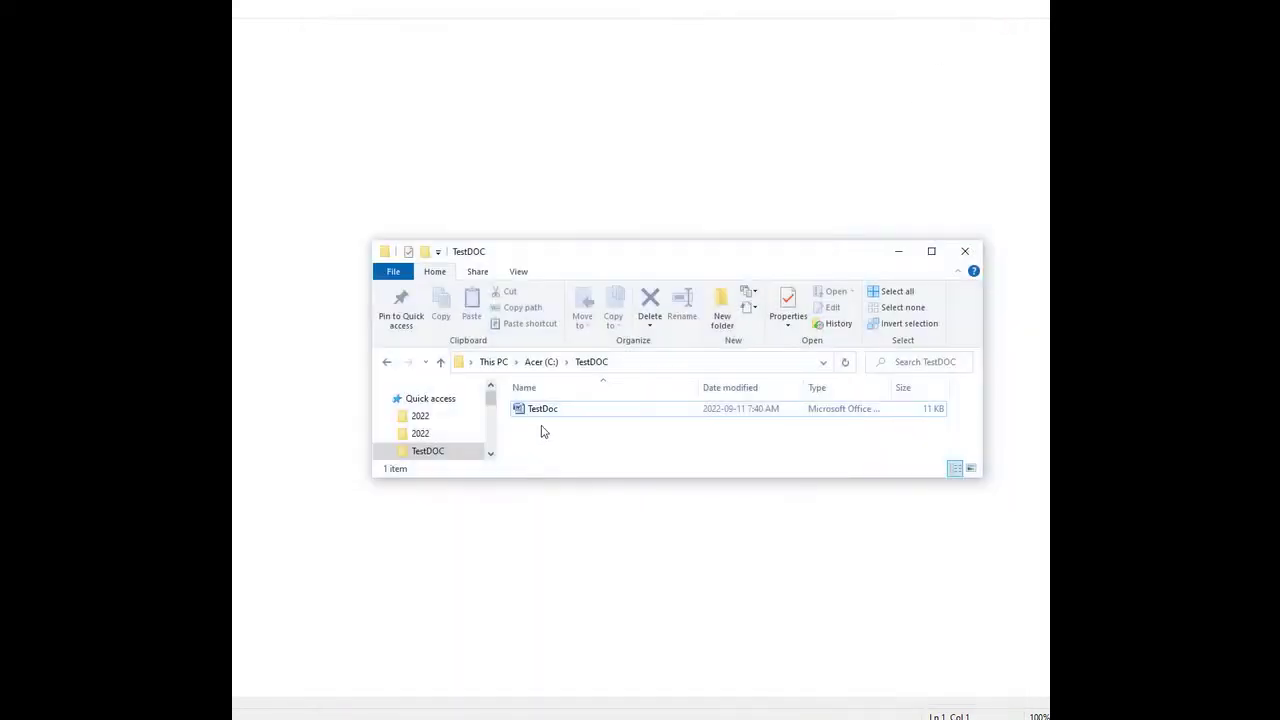
Step: Select the TestDoc file in the TestDOC folder
{"action": "left_click", "coordinate": [543, 416]}
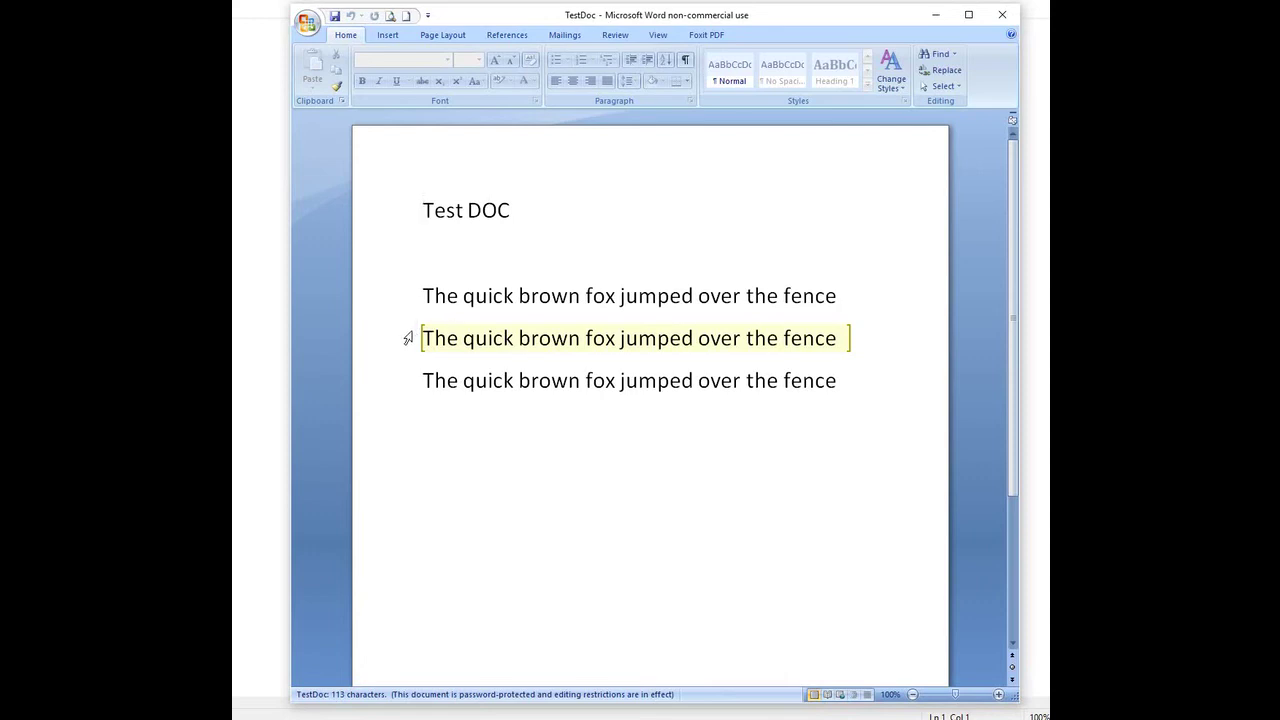
Step: Check that the first and third lines are locked by trying to delete text in them
{"action": "left_click", "coordinate": [422, 296]}
{"action": "left_click_drag", "start_coordinate": [422, 296], "coordinate": [855, 300]}
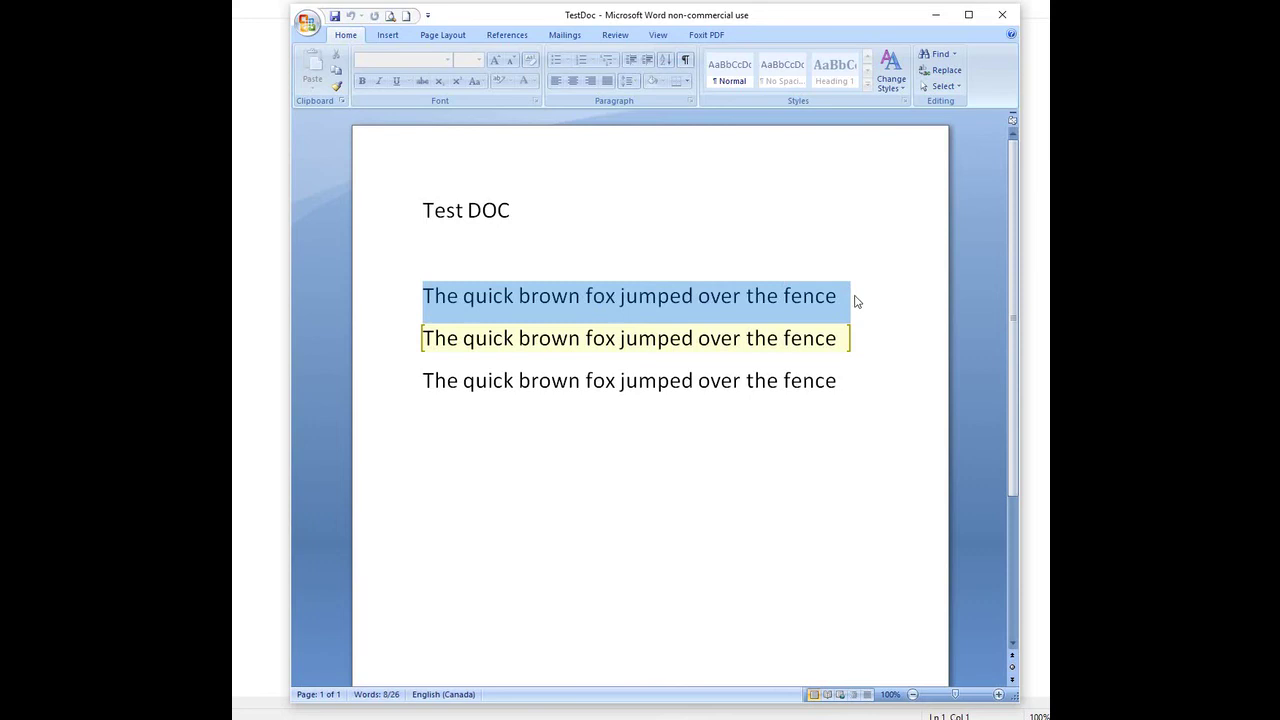
{"action": "key", "text": "Delete"}
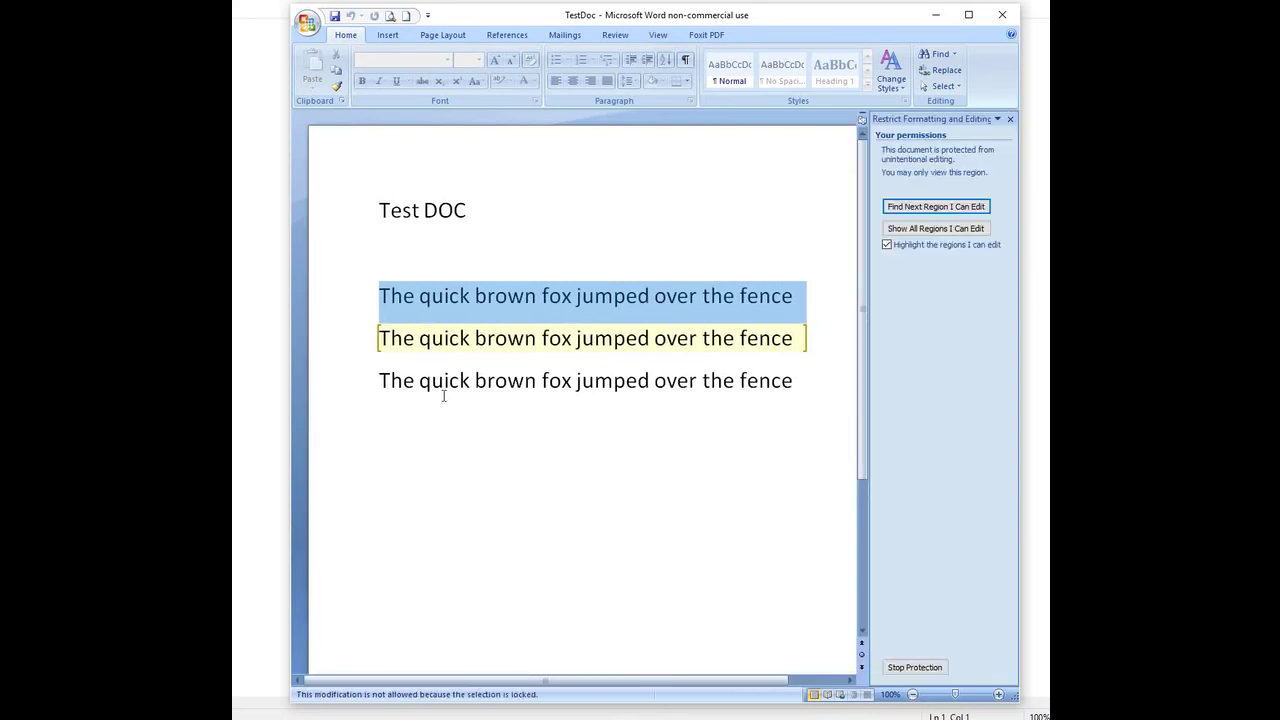
{"action": "left_click", "coordinate": [404, 381]}
{"action": "left_click", "coordinate": [821, 380]}
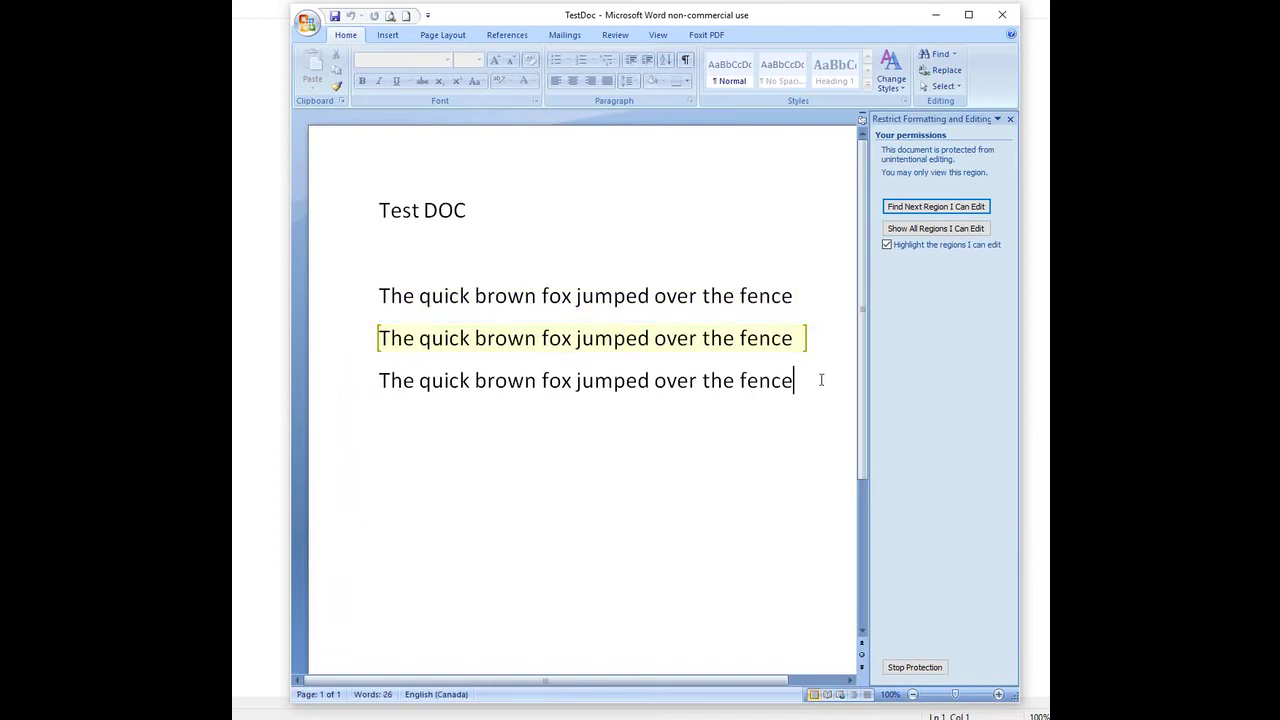
{"action": "key", "text": "BackSpace"}
{"action": "triple_click", "coordinate": [487, 386]}
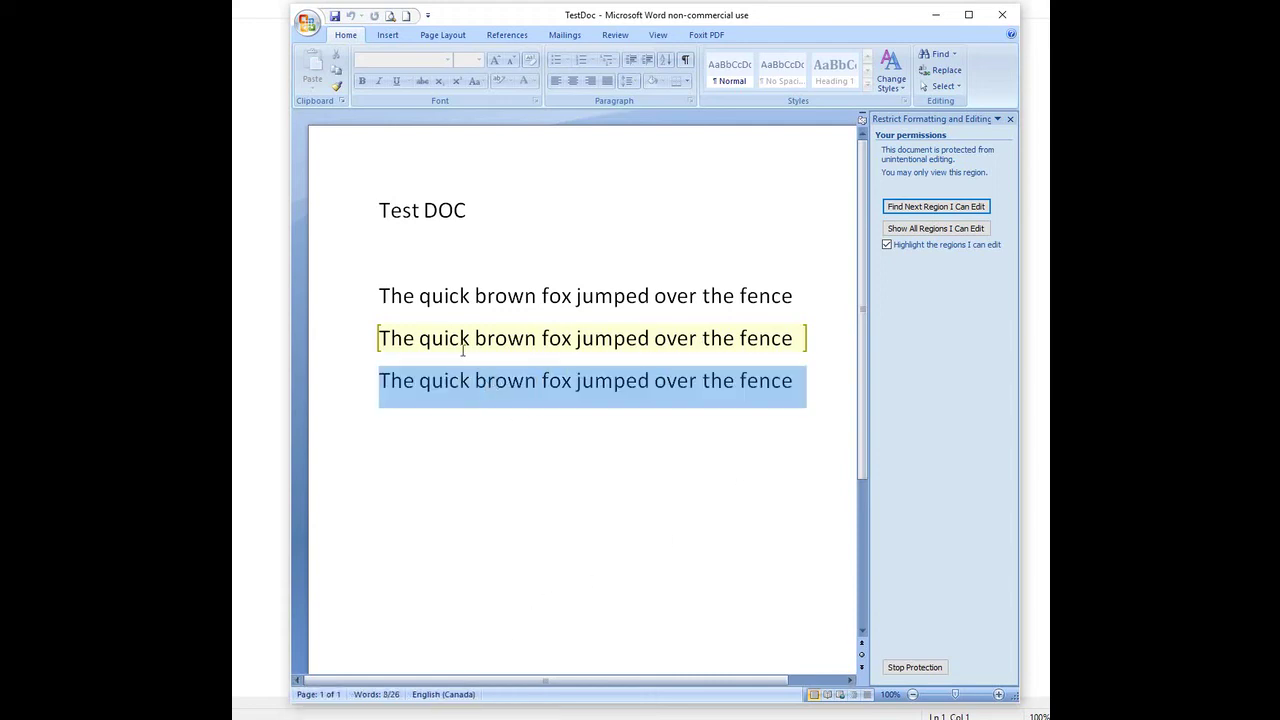
Step: Replace the editable second line with 'modify this area', then save TestDoc and close Word
{"action": "left_click", "coordinate": [384, 333]}
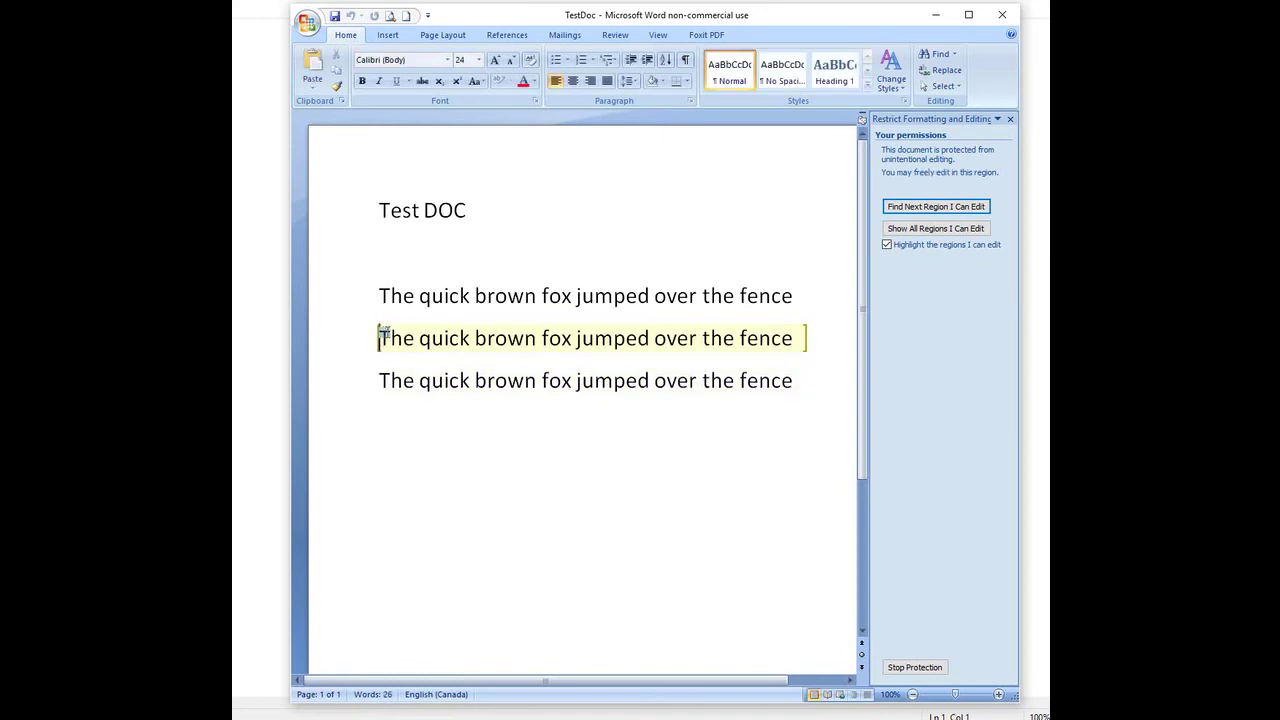
{"action": "left_click_drag", "start_coordinate": [384, 333], "coordinate": [785, 347]}
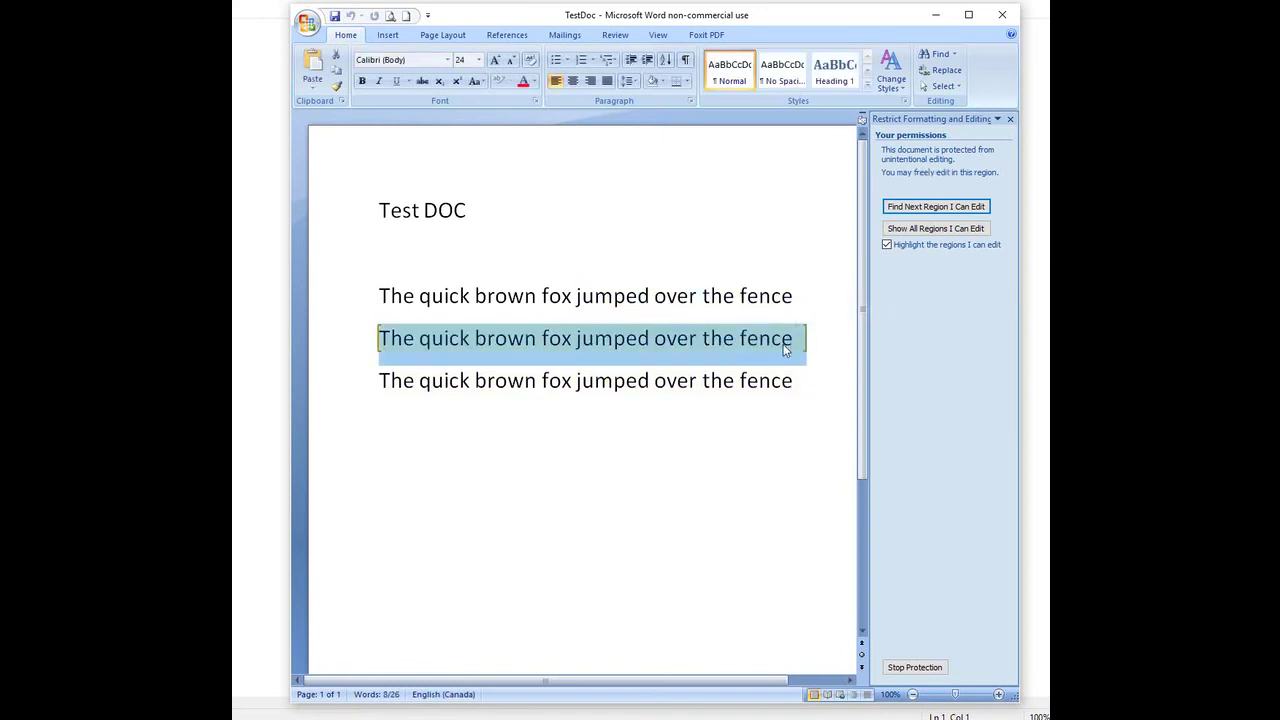
{"action": "type", "text": "modify this "}
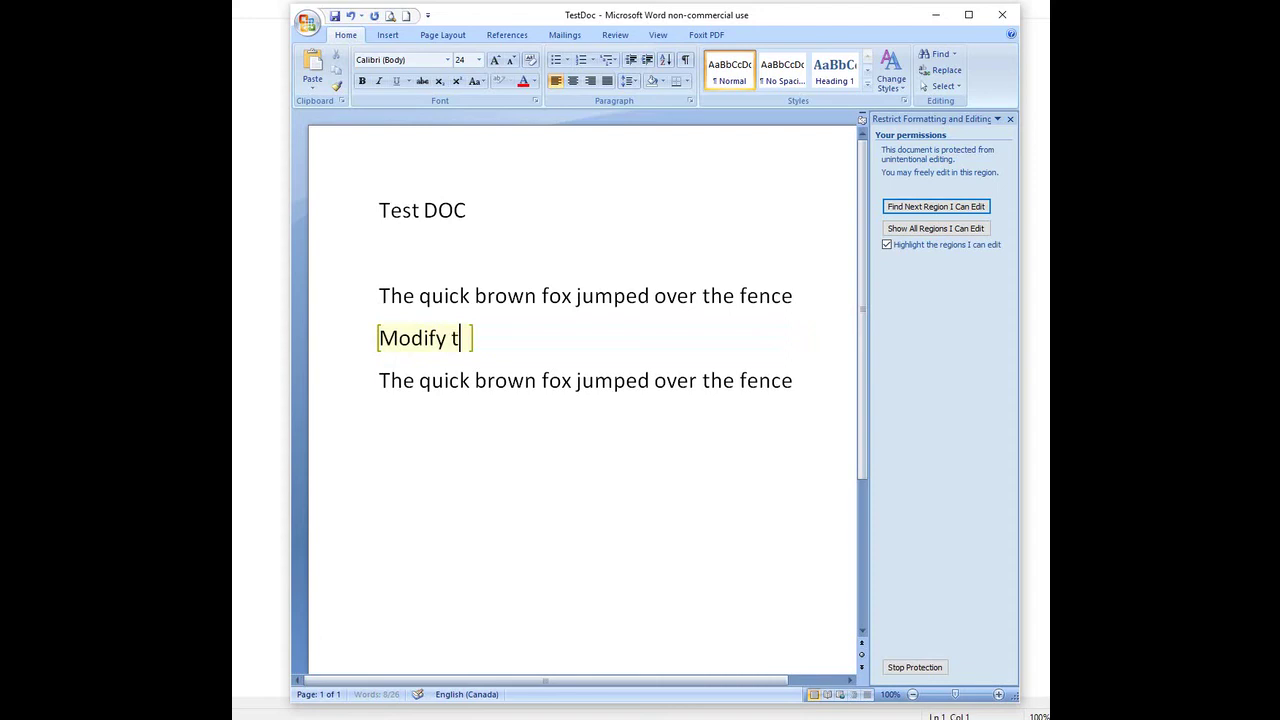
{"action": "type", "text": "area"}
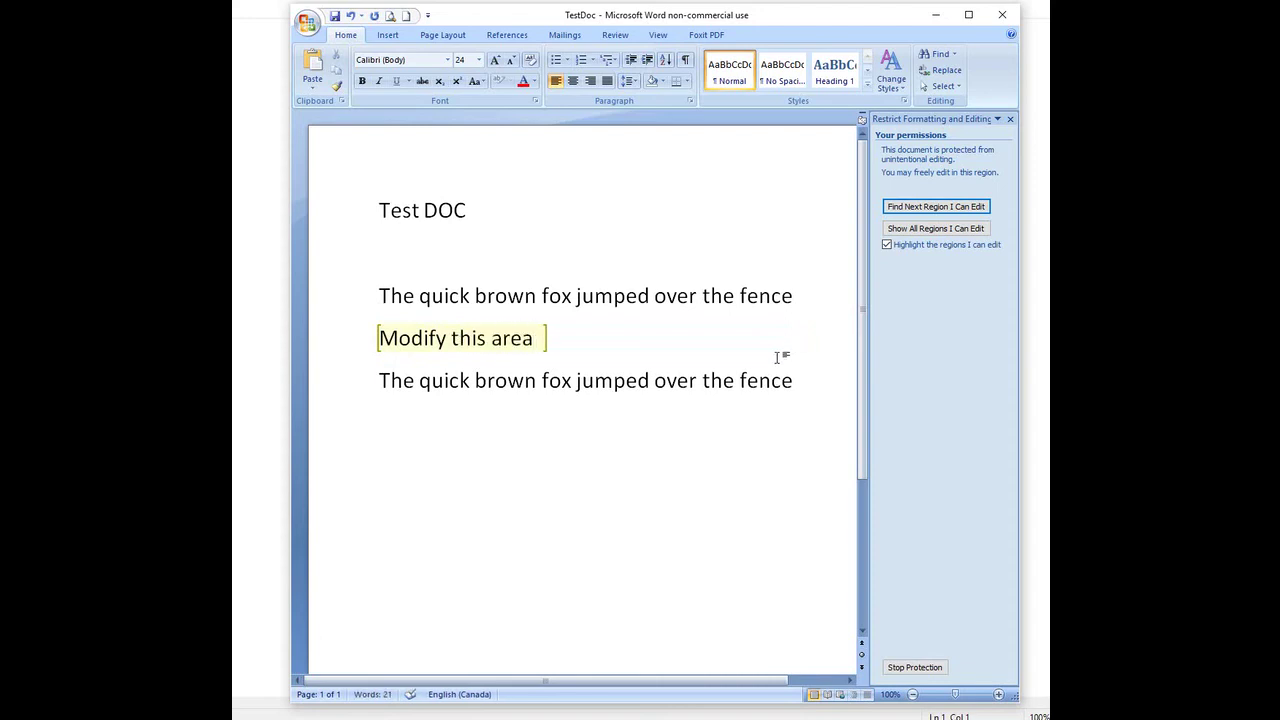
{"action": "left_click", "coordinate": [336, 15]}
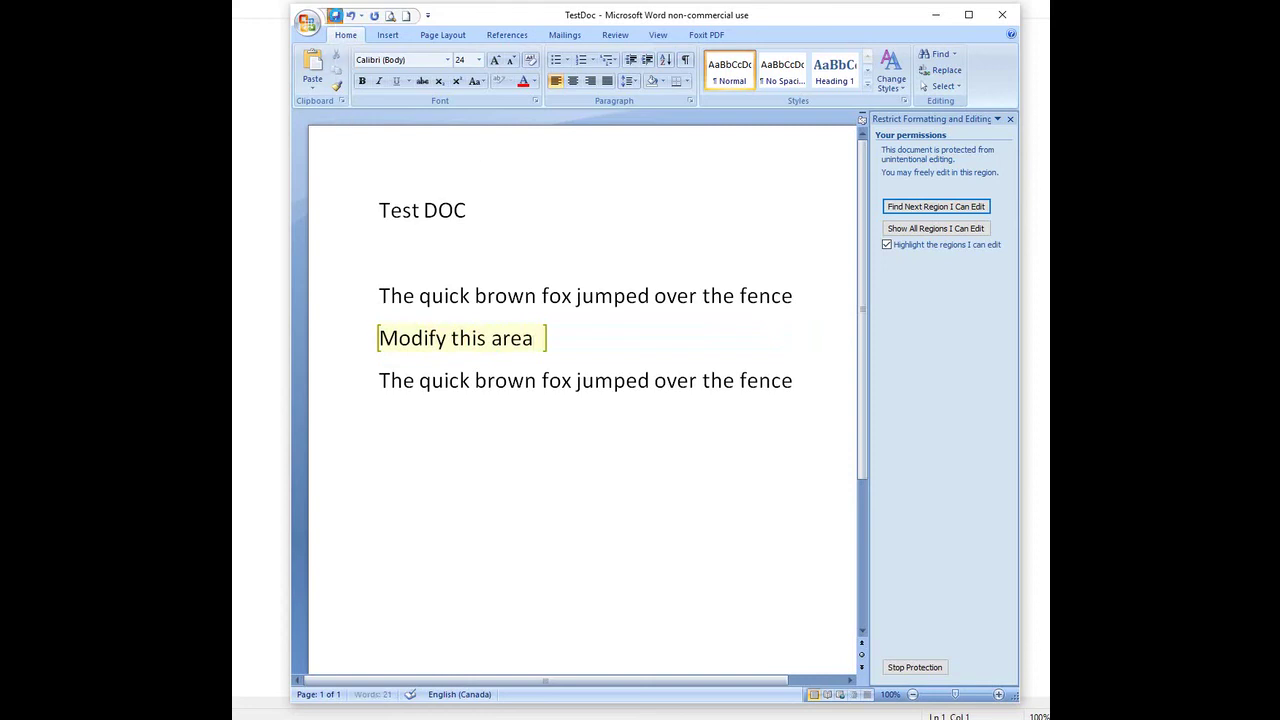
{"action": "left_click", "coordinate": [1002, 14]}
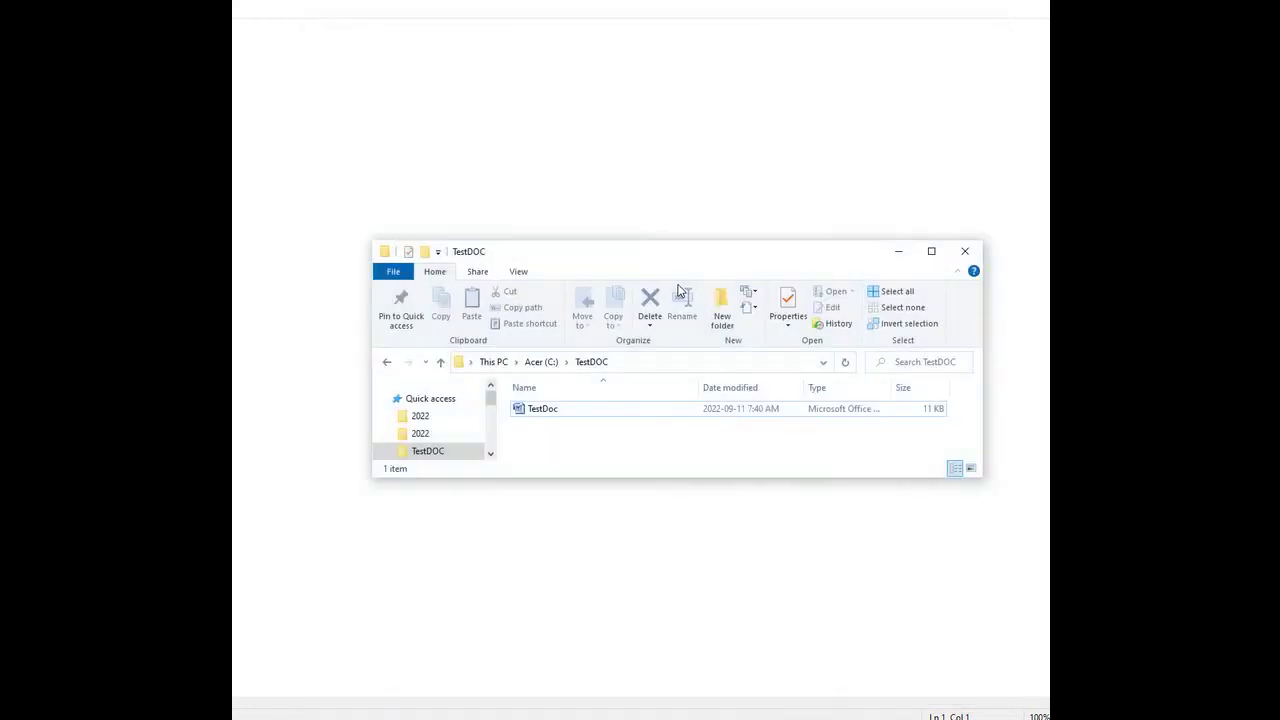
Step: Reopen TestDoc from the TestDOC folder in File Explorer
{"action": "double_click", "coordinate": [548, 410]}
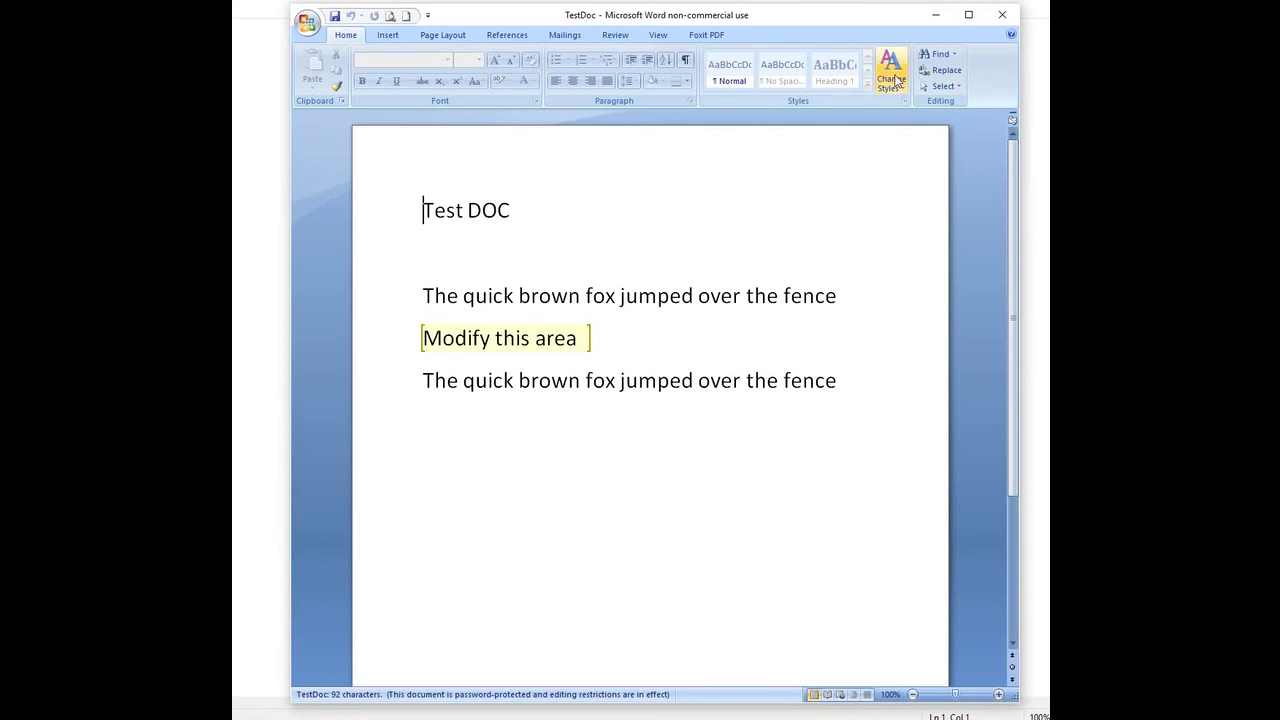
Step: Stop protection in Restrict Formatting and Editing, entering the document's protection password
{"action": "left_click", "coordinate": [606, 40]}
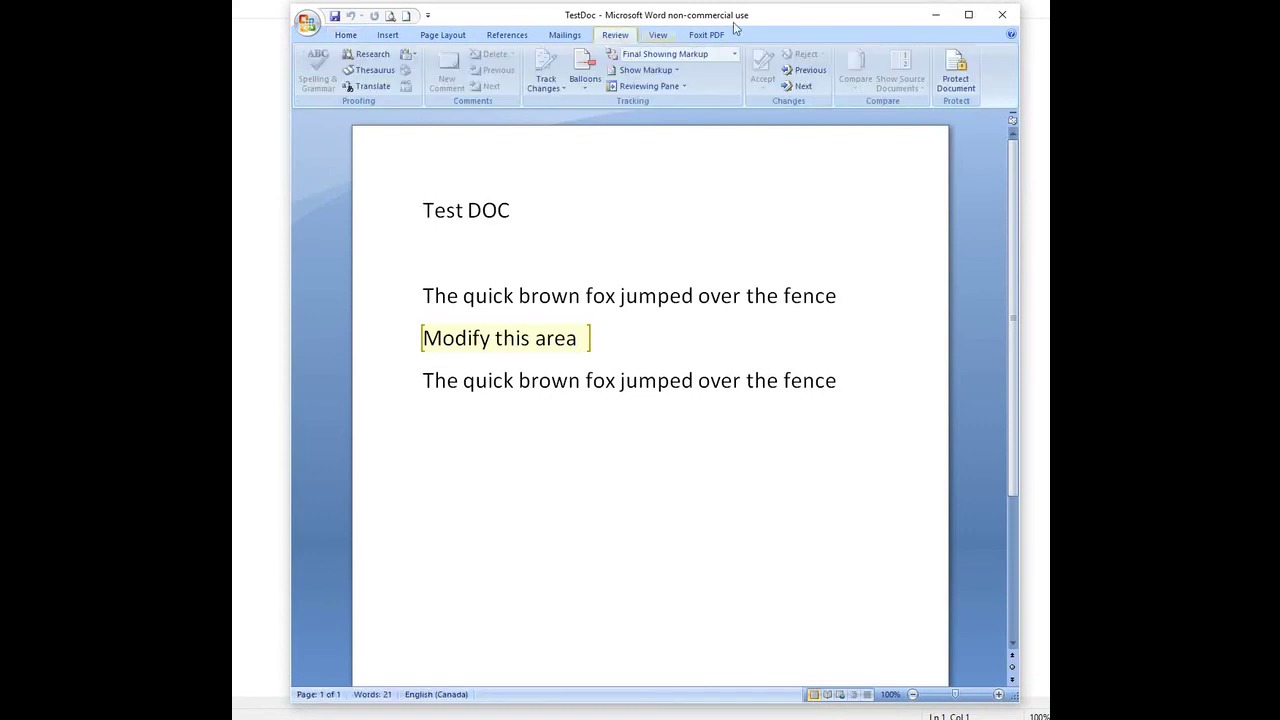
{"action": "left_click", "coordinate": [955, 72]}
{"action": "left_click", "coordinate": [962, 192]}
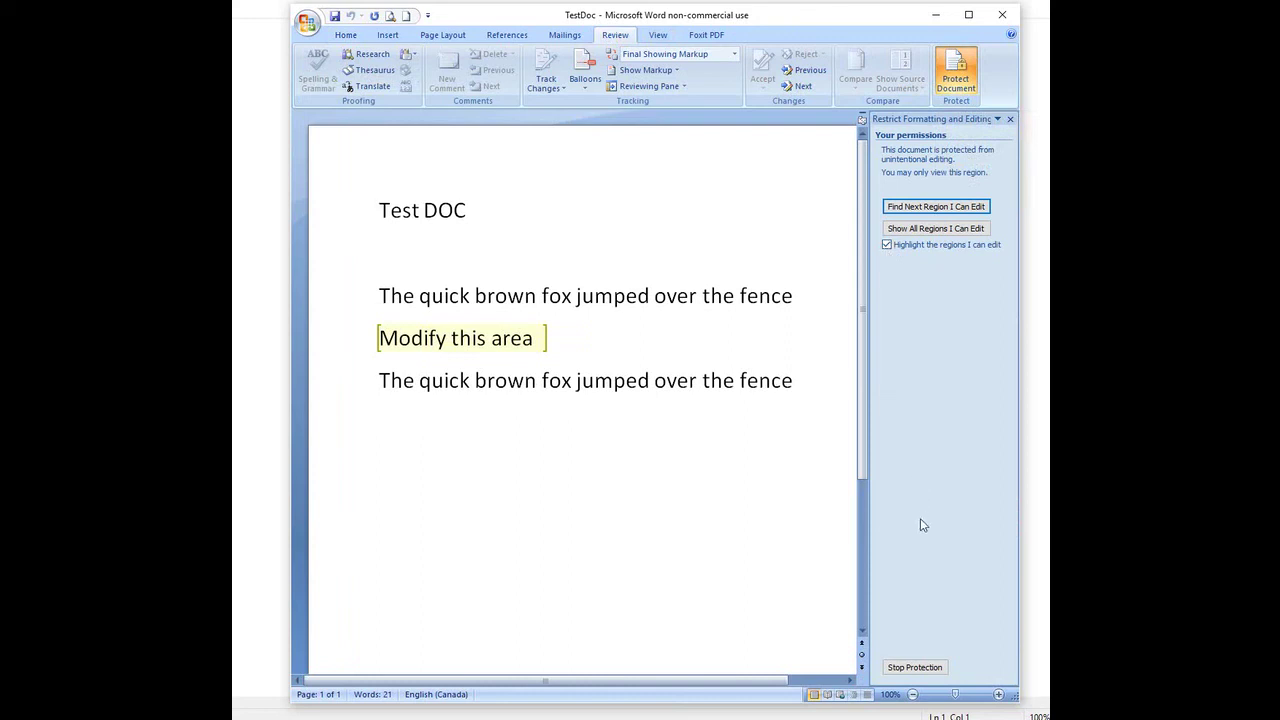
{"action": "left_click", "coordinate": [917, 667]}
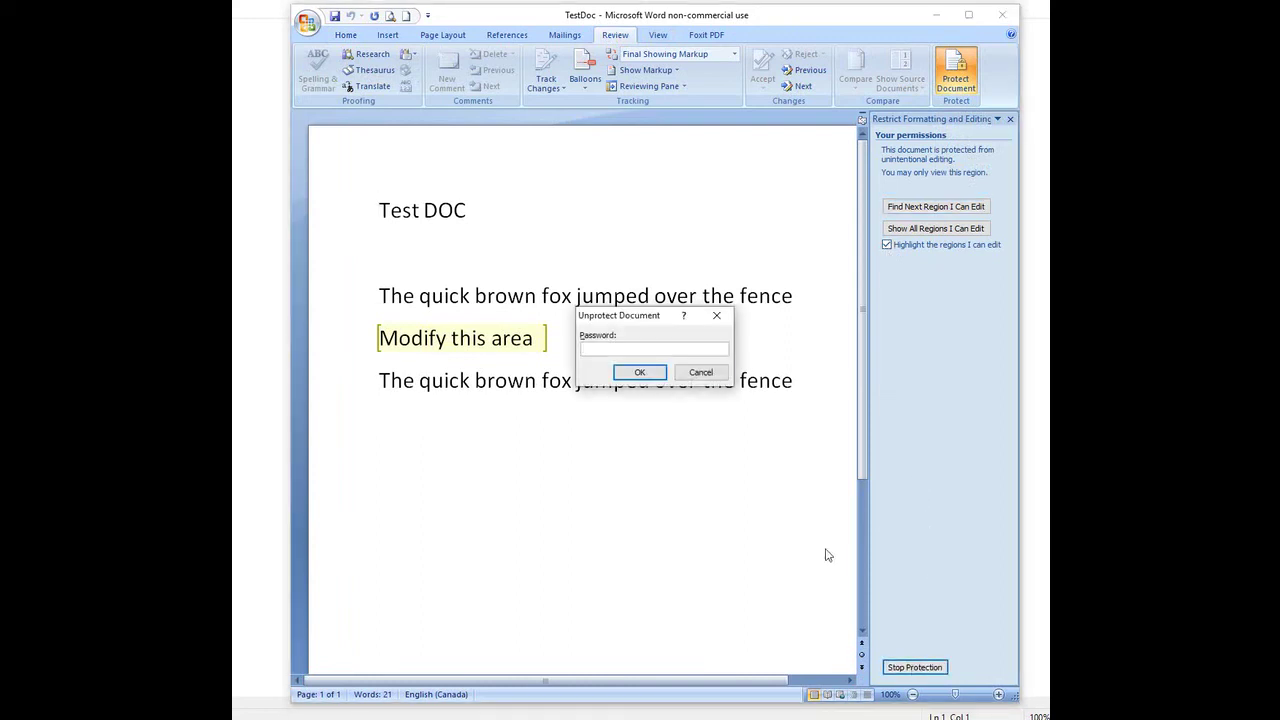
{"action": "type", "text": "password"}
{"action": "left_click", "coordinate": [645, 372]}
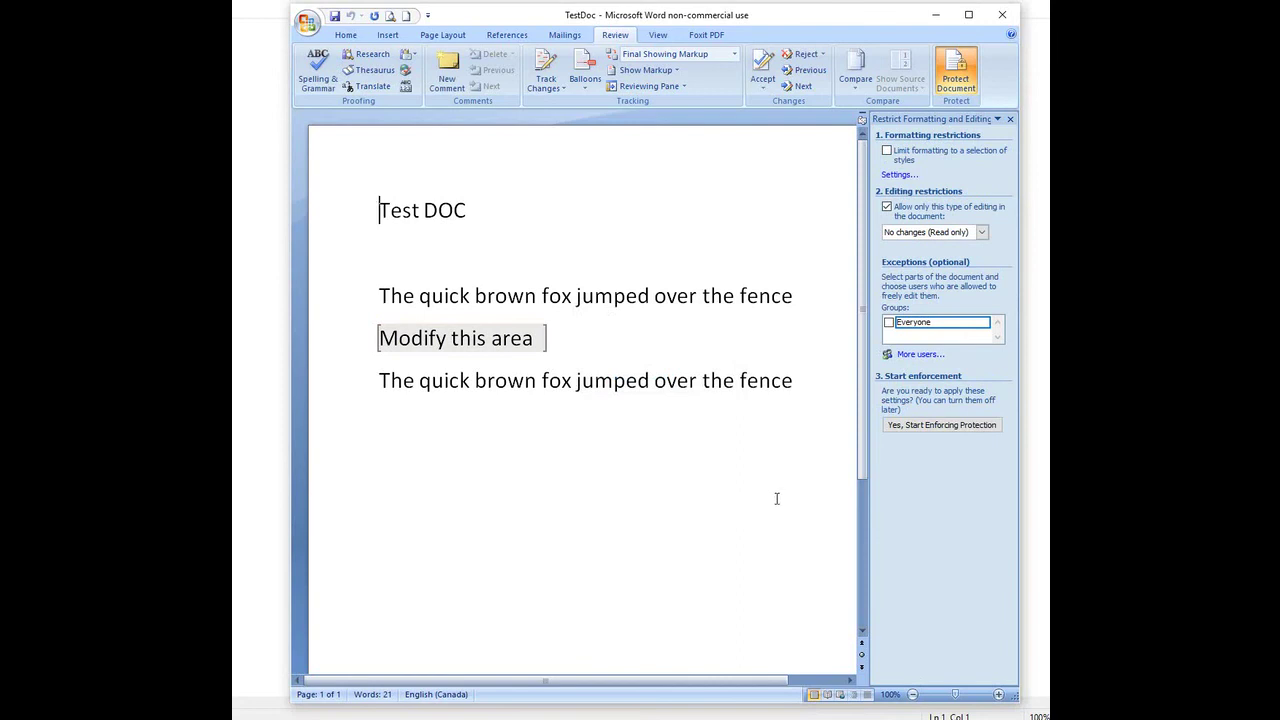
Step: Clear the editing restriction, remove the Everyone exceptions, then save and close TestDoc
{"action": "left_click", "coordinate": [886, 207]}
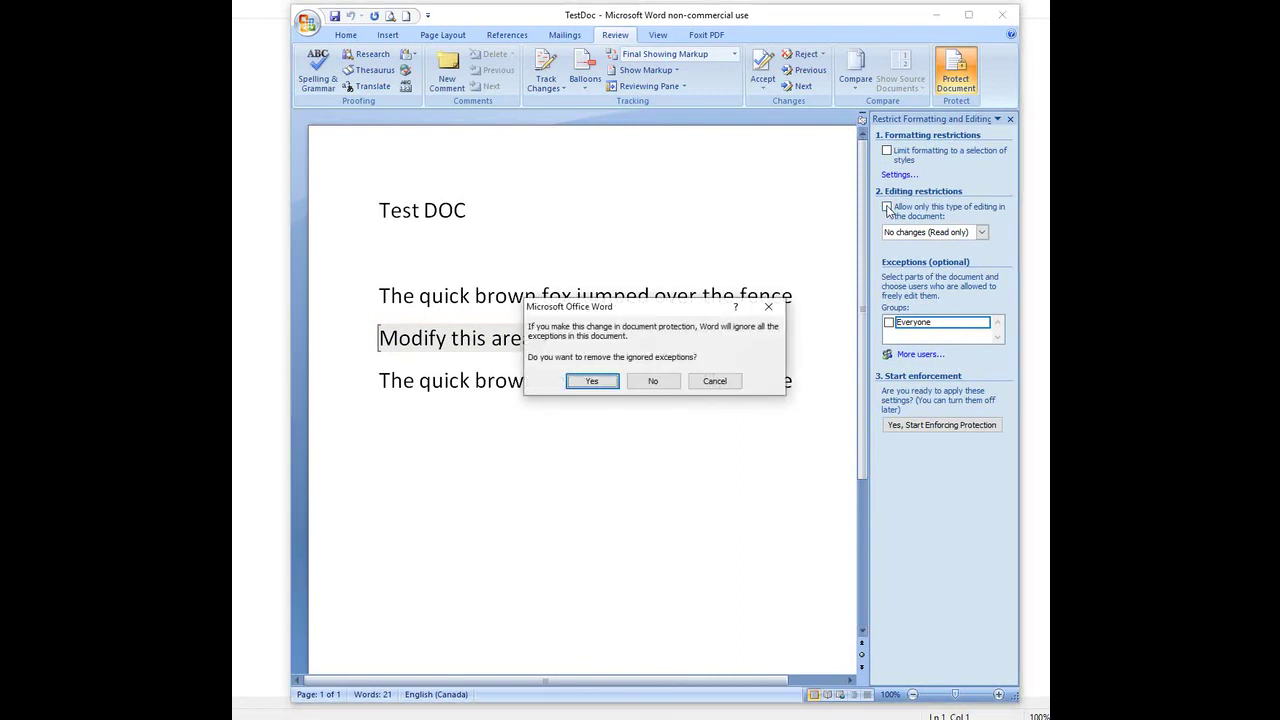
{"action": "left_click", "coordinate": [578, 381]}
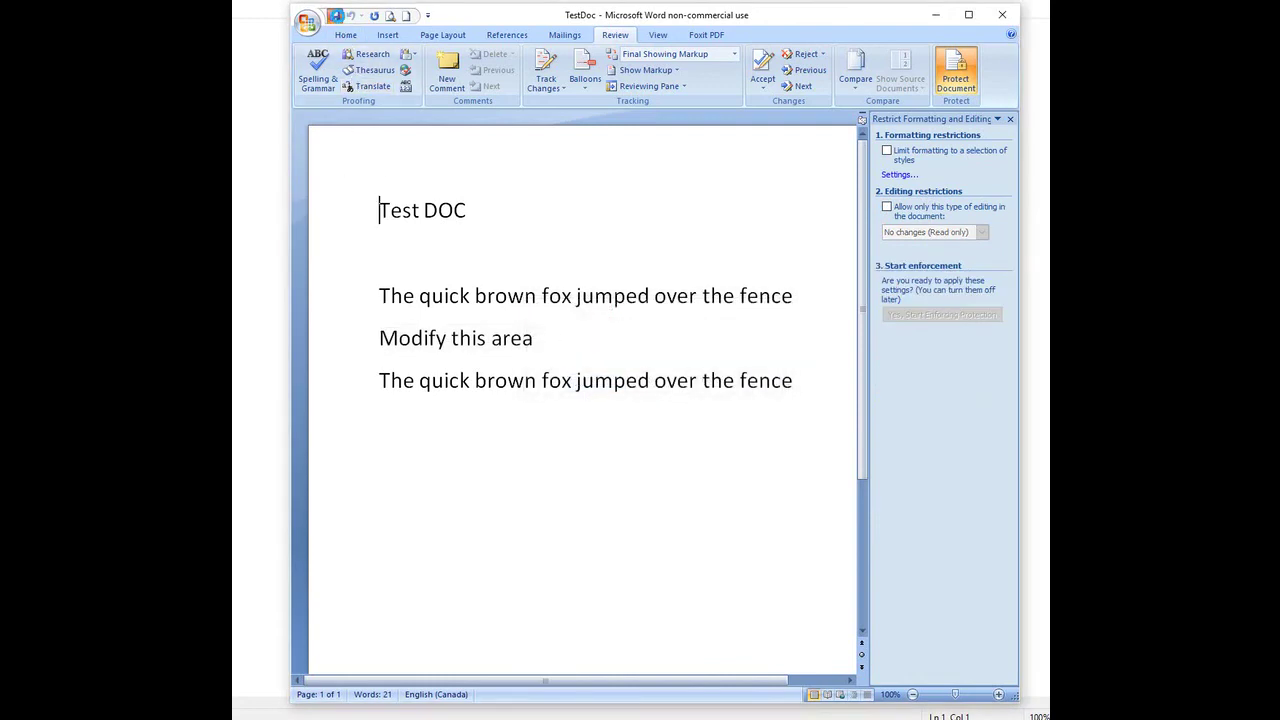
{"action": "left_click", "coordinate": [336, 15]}
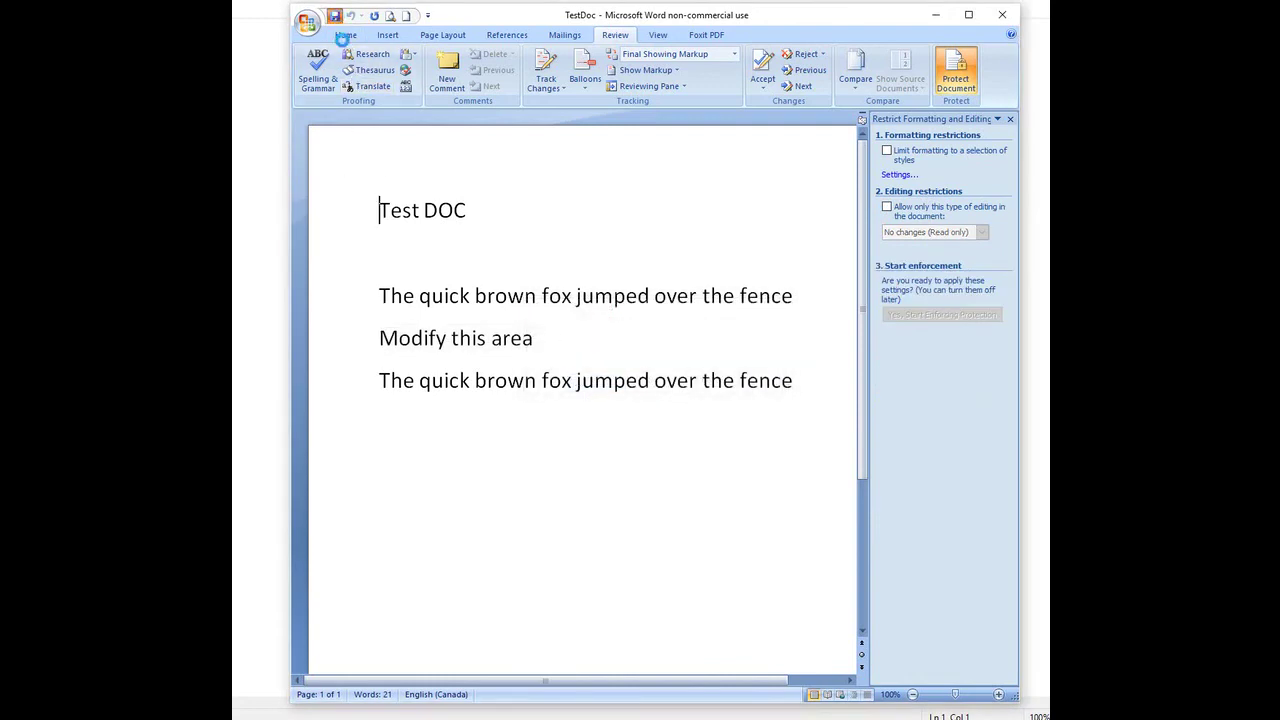
{"action": "left_click", "coordinate": [1003, 17]}
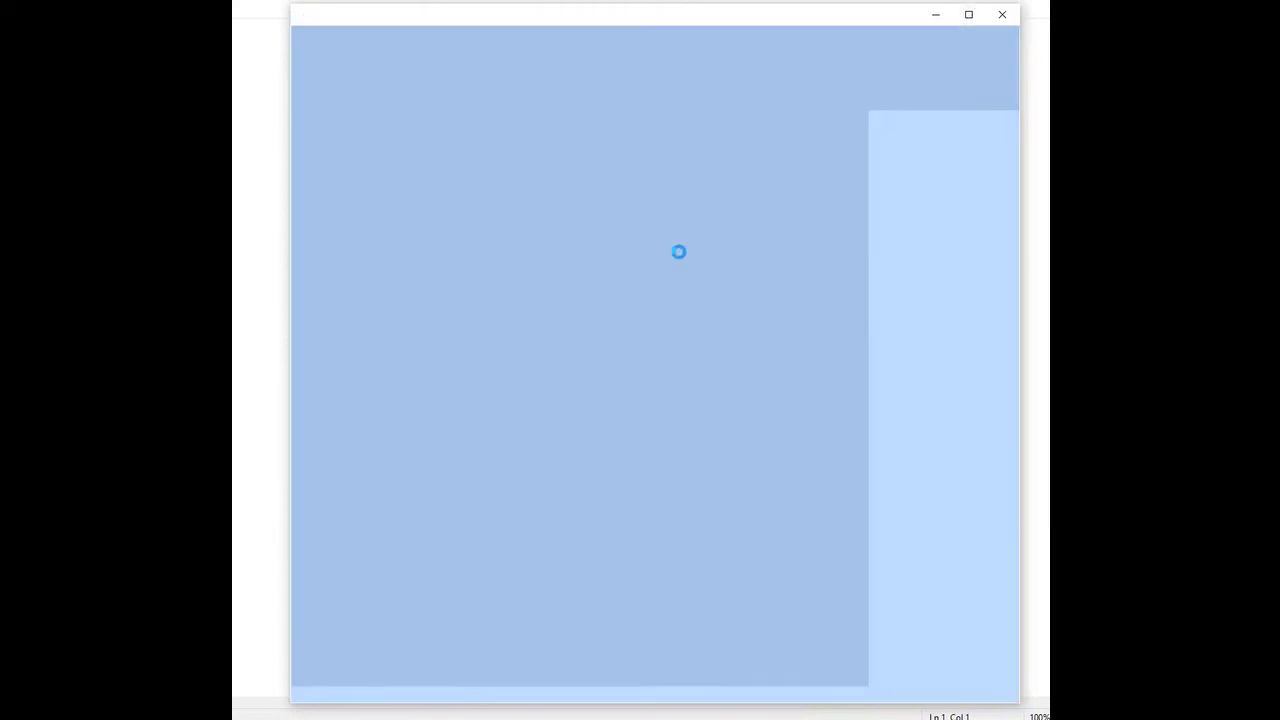
Step: Reopen TestDoc, change 'Modify' to 'Change' on line two, and type 'Change' before line three
{"action": "double_click", "coordinate": [546, 409]}
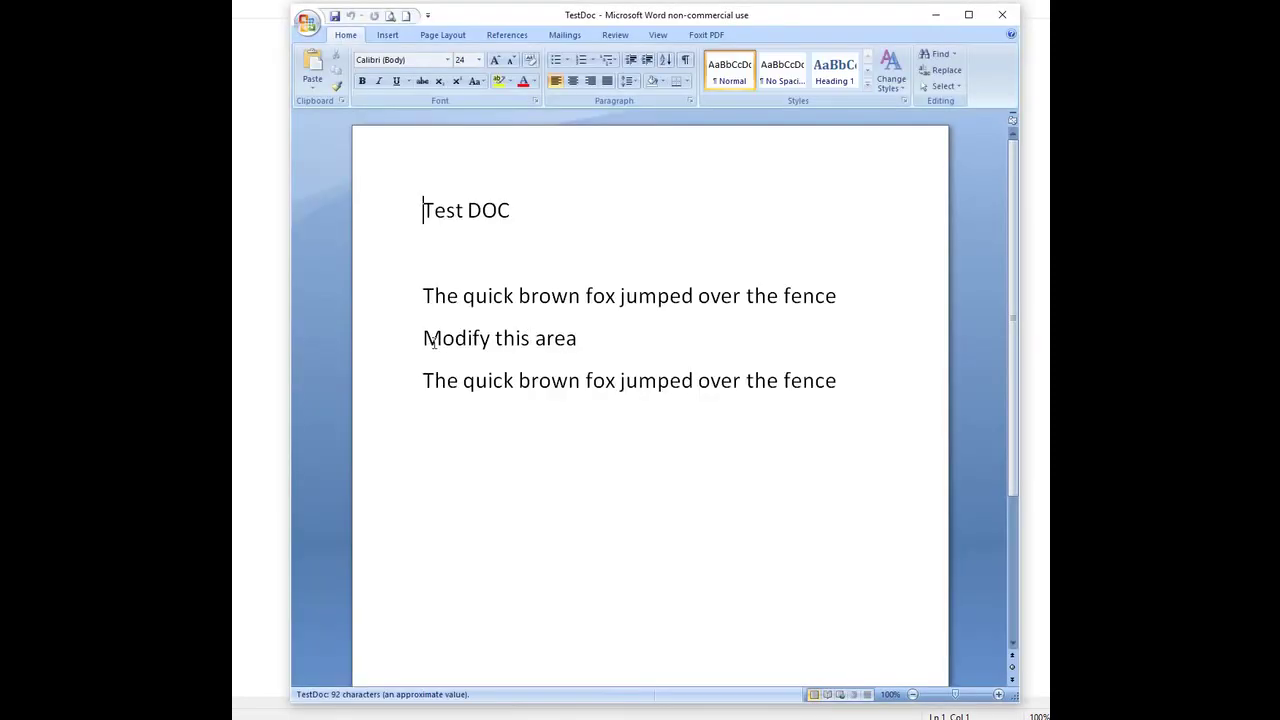
{"action": "double_click", "coordinate": [437, 343]}
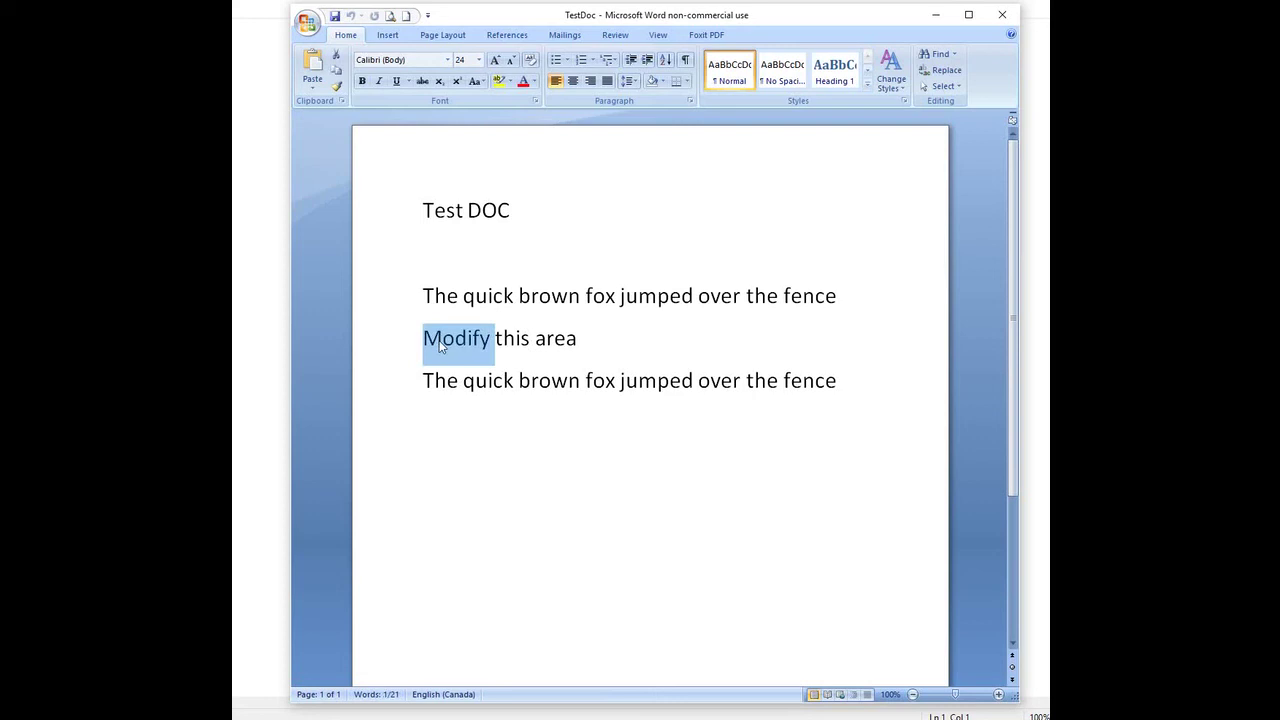
{"action": "type", "text": "Can"}
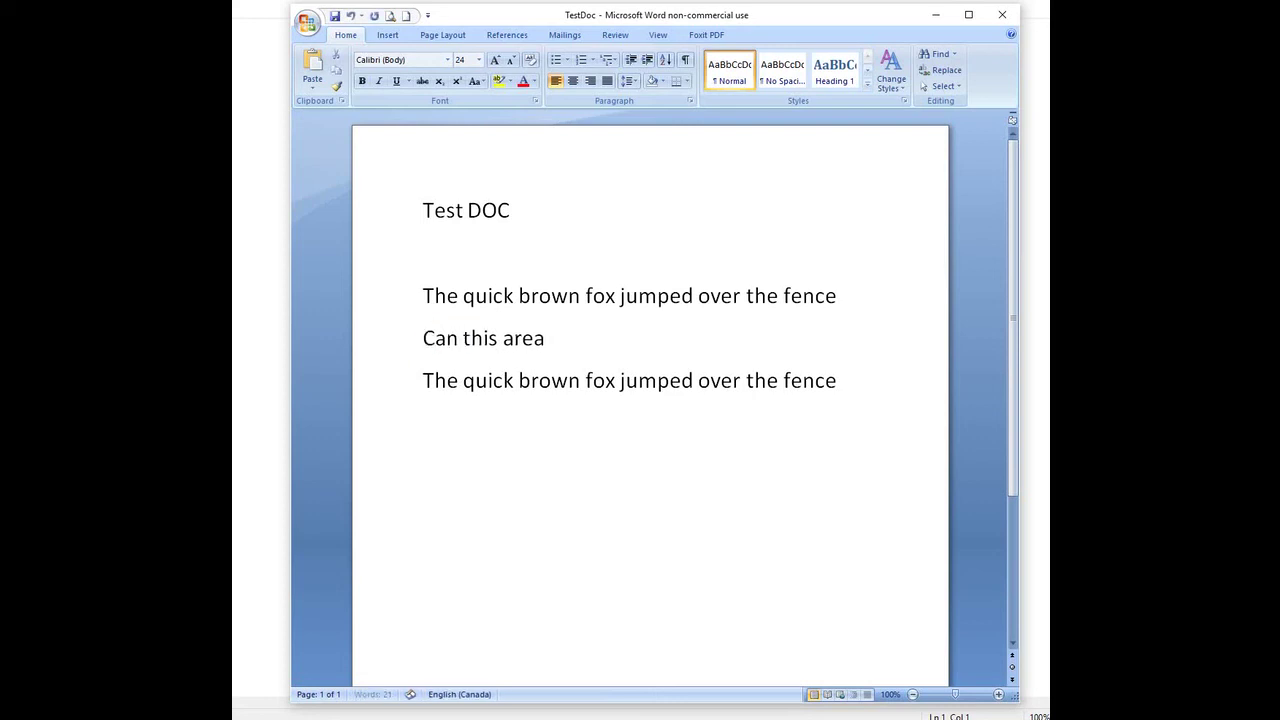
{"action": "key", "text": "BackSpace"}
{"action": "key", "text": "BackSpace"}
{"action": "type", "text": "hange"}
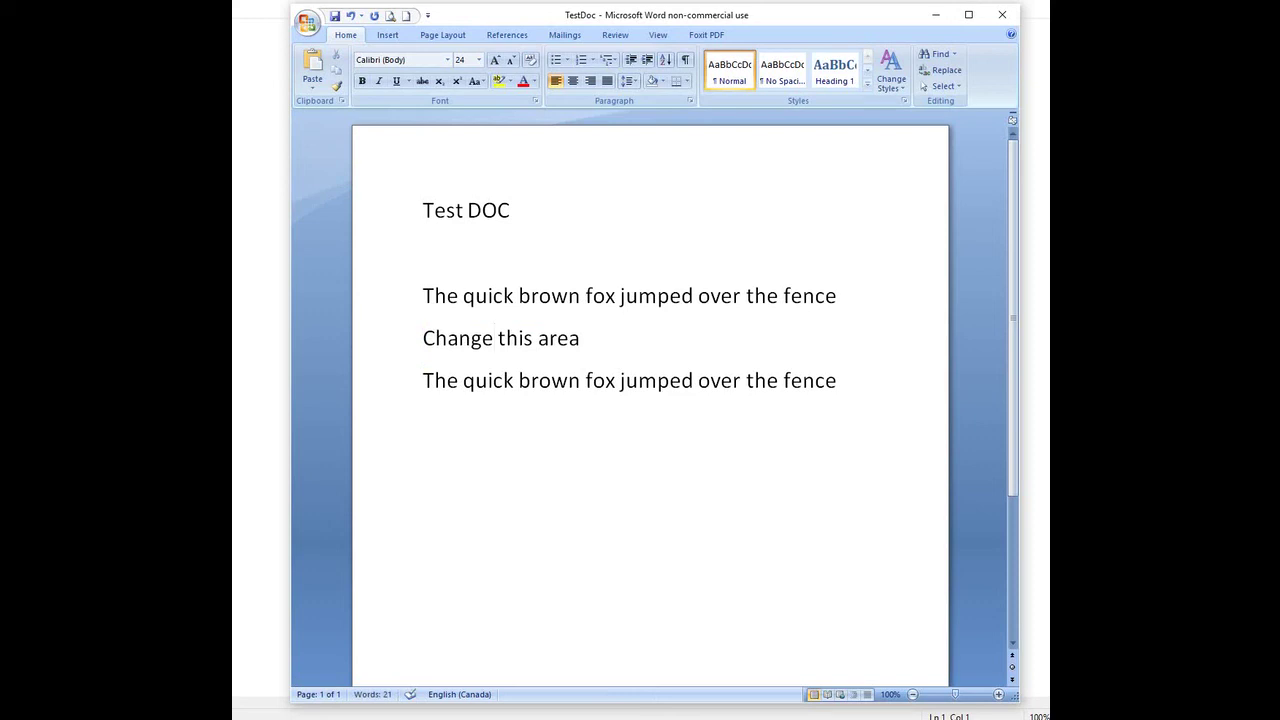
{"action": "left_click", "coordinate": [425, 380]}
{"action": "type", "text": "Change"}
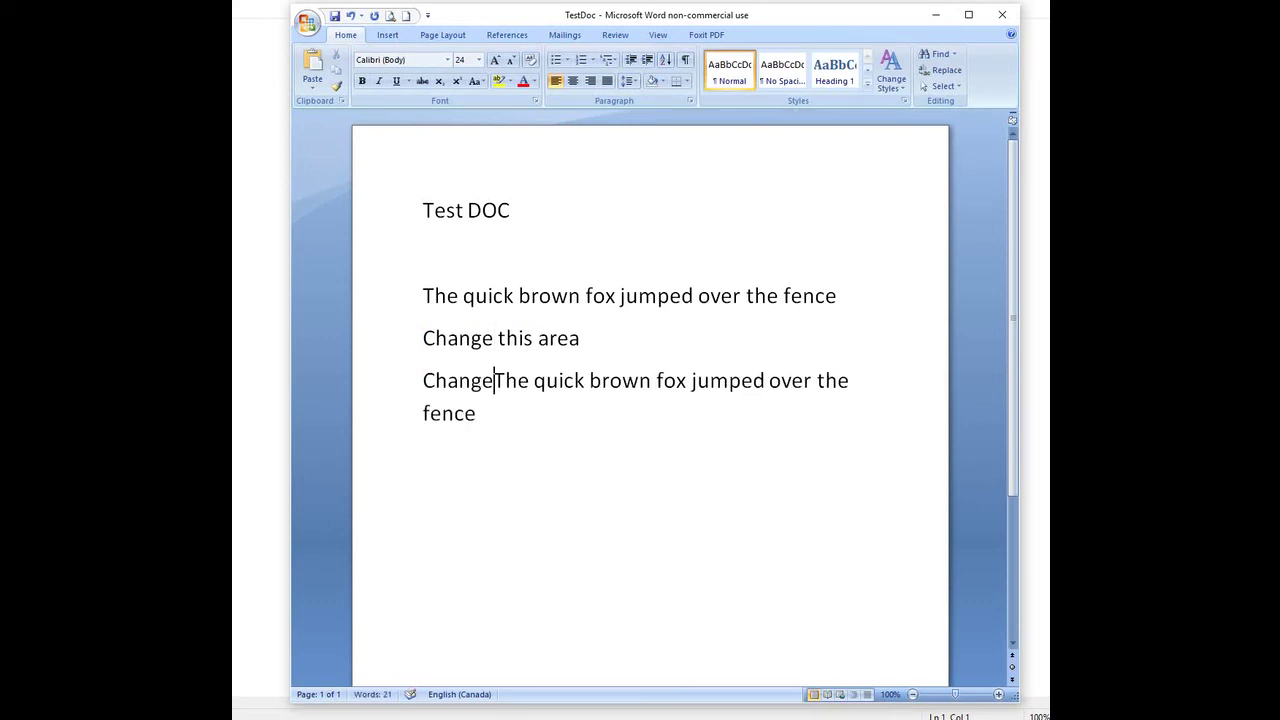